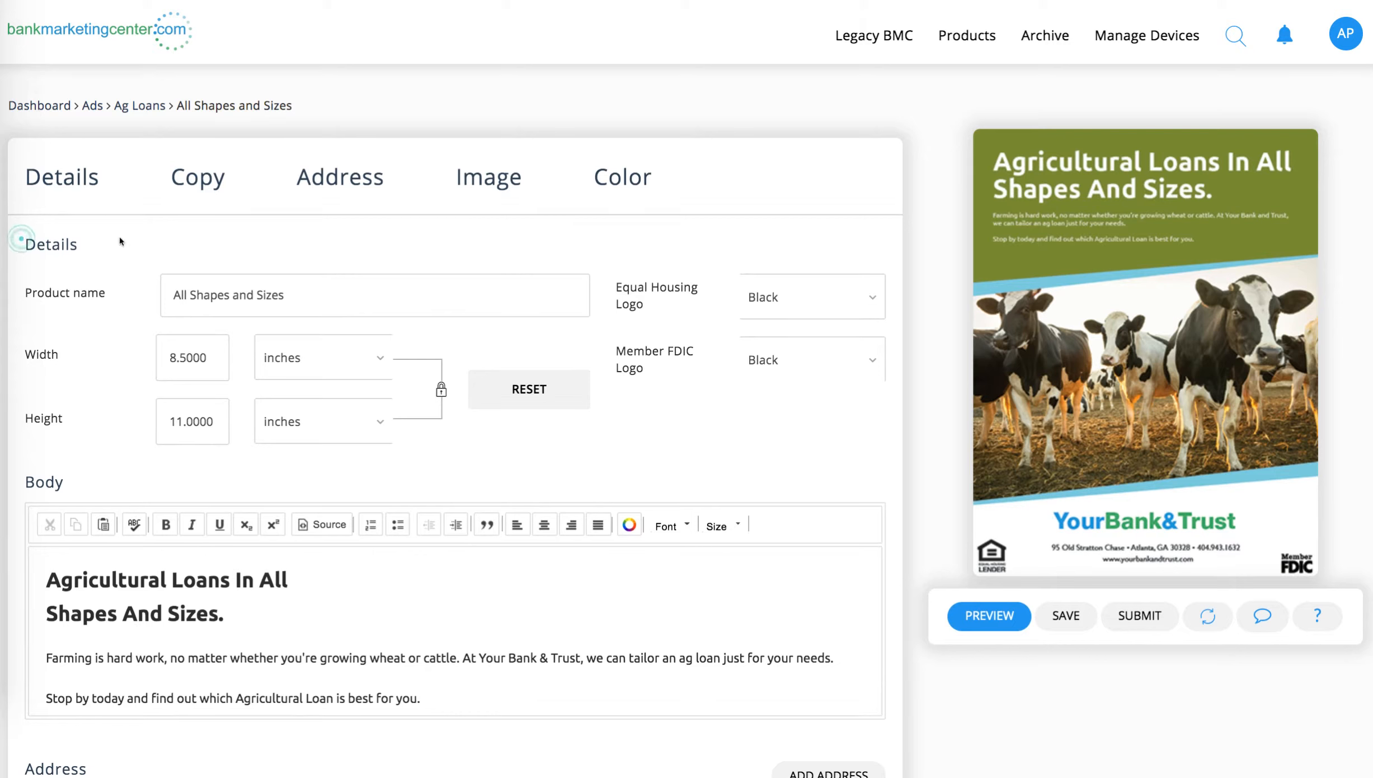
# Set the product name to "All Shapes and Sizes And Colors" and view the Equal Housing Logo color options
pyautogui.tripleClick(310, 296)
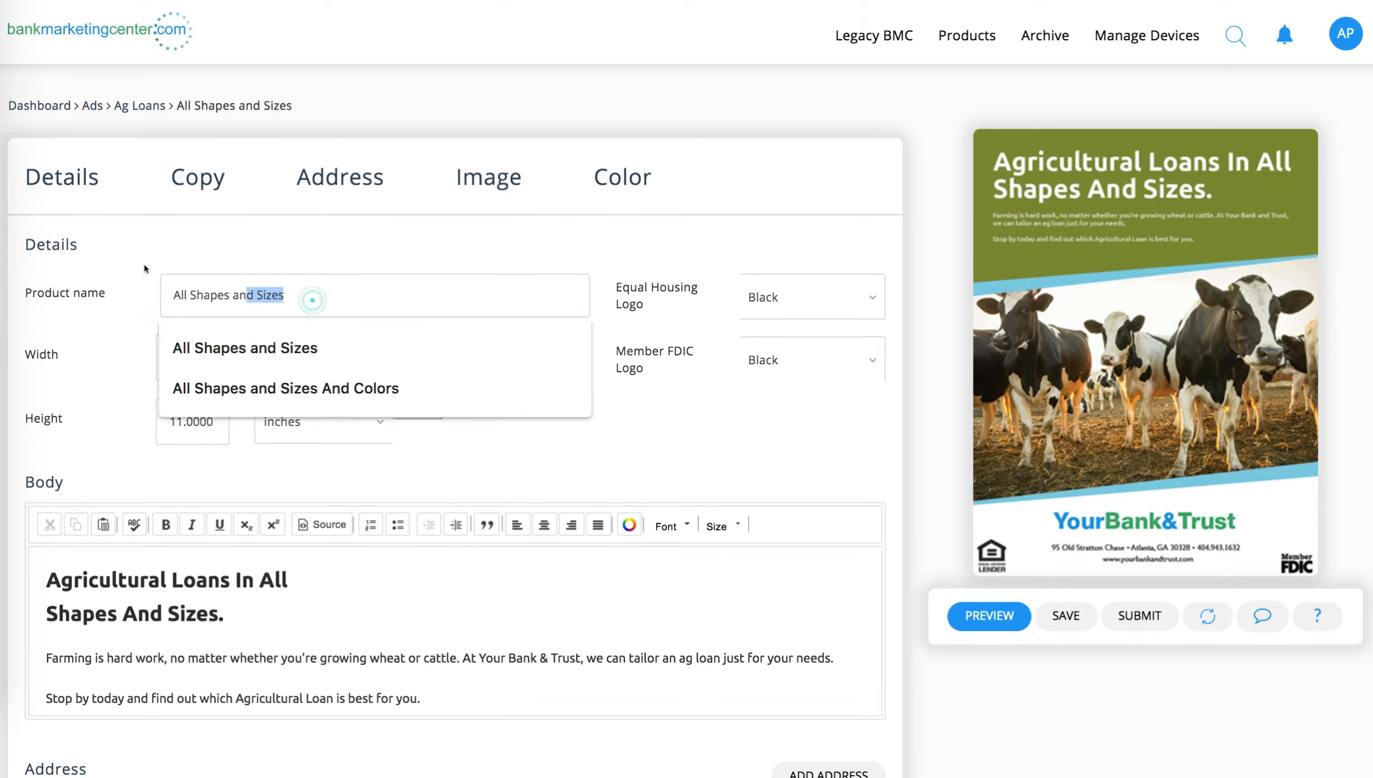
pyautogui.click(329, 294)
pyautogui.click(354, 388)
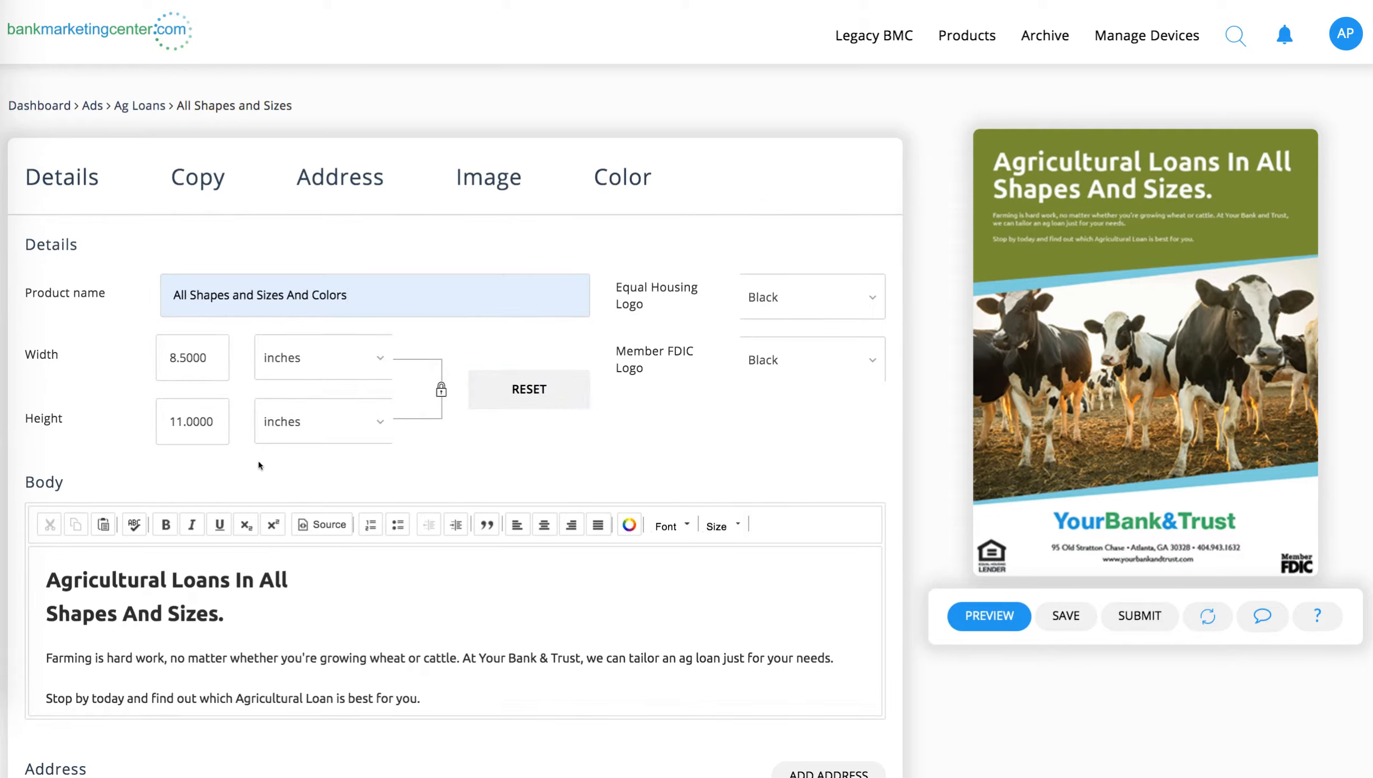
pyautogui.click(851, 305)
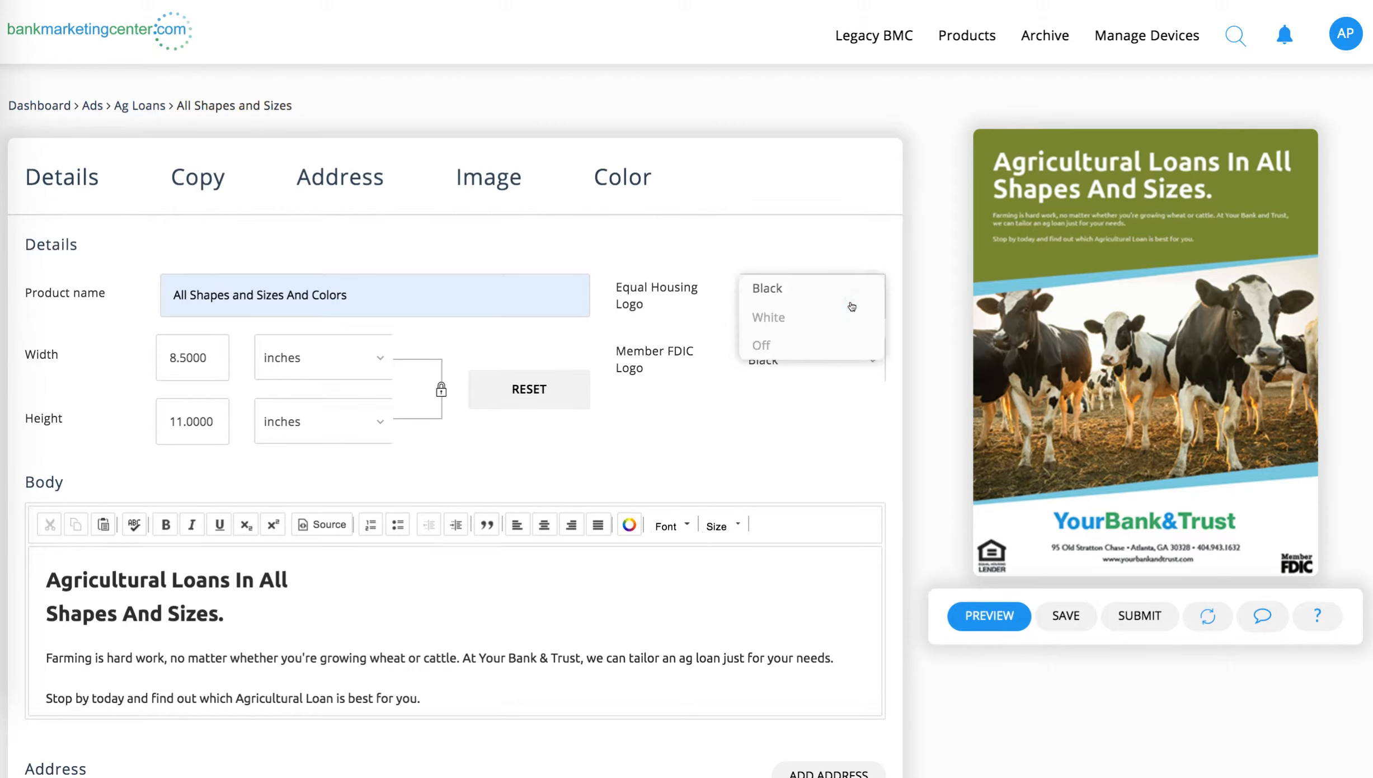
pyautogui.click(720, 411)
# Replace the period ending the body headline with "and Colors"
pyautogui.scroll(-2, 644, 442)
pyautogui.scroll(-3, 645, 445)
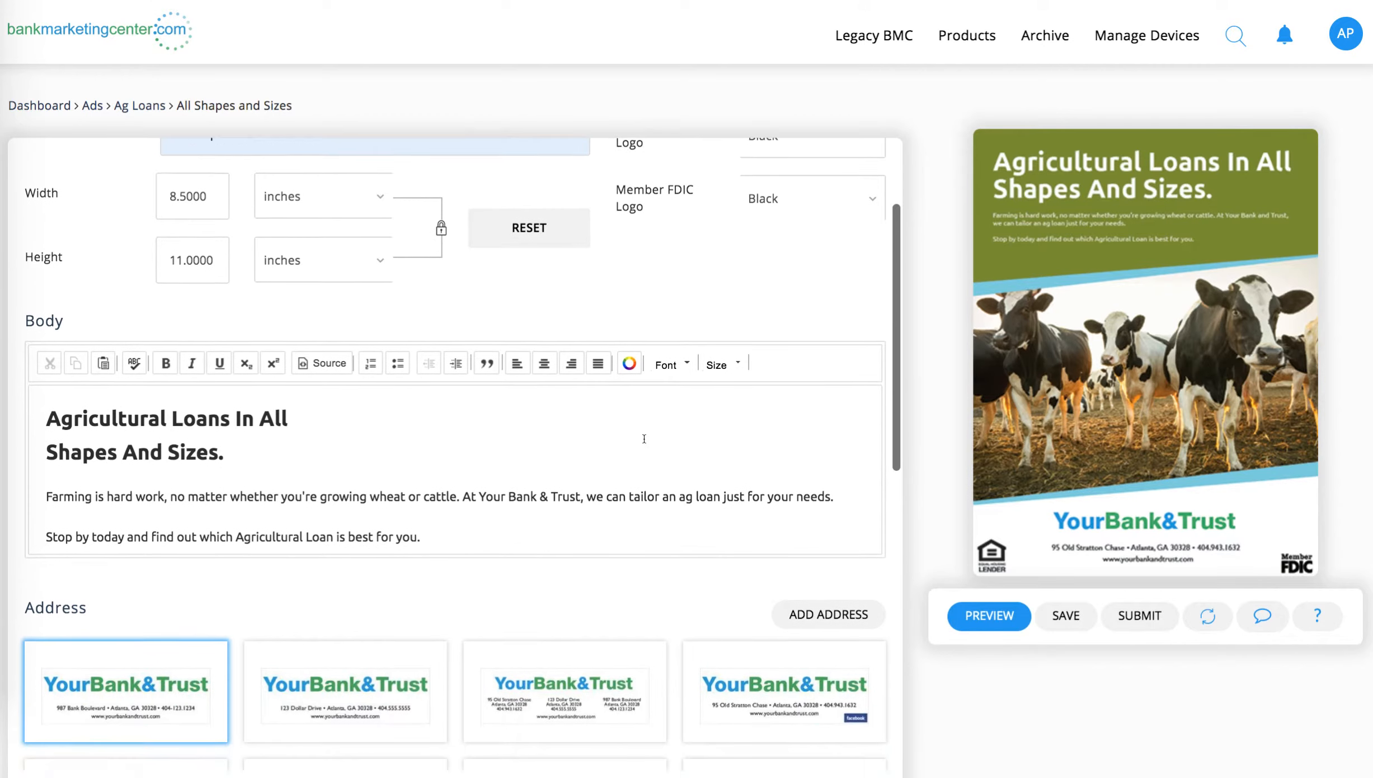
pyautogui.click(240, 434)
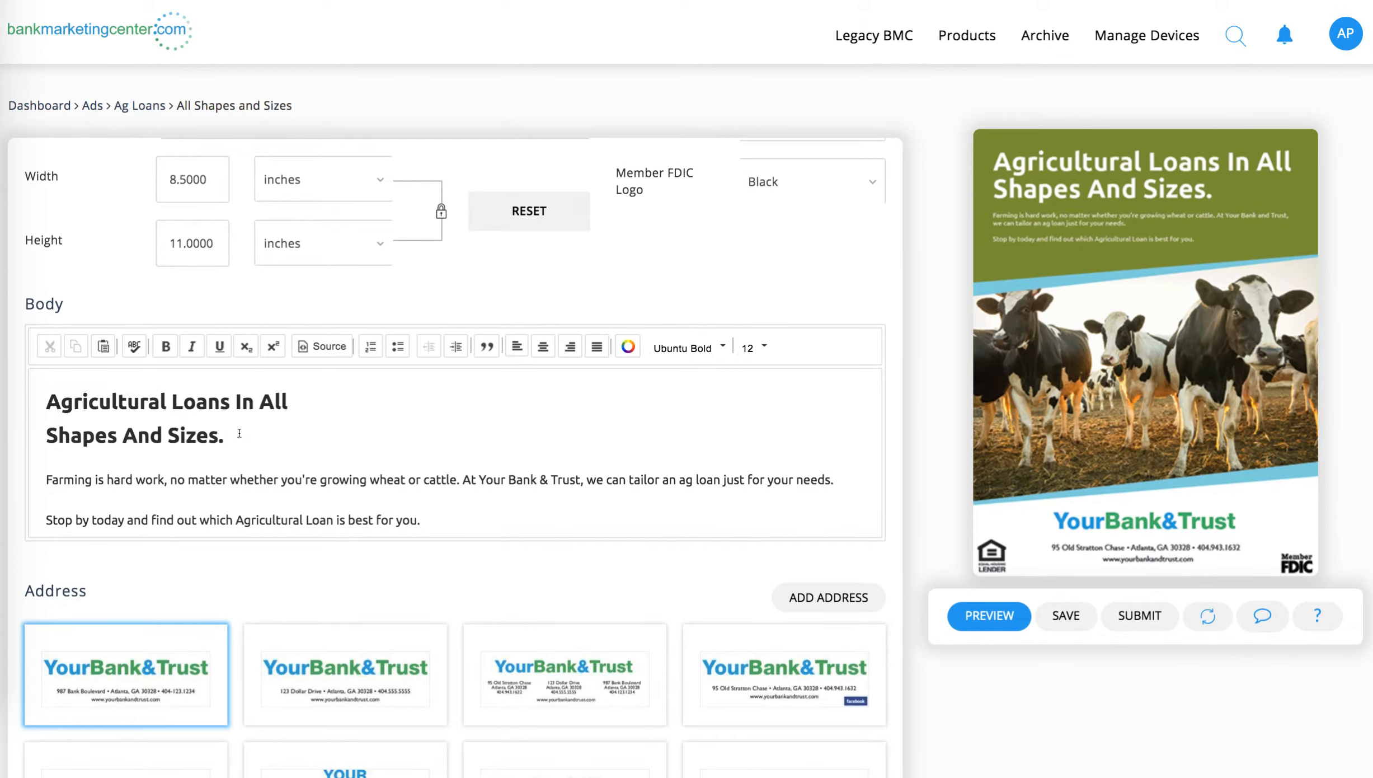
pyautogui.press('BackSpace')
pyautogui.write('and Colors')
# Shorten the word "Agricultural" in the body headline to "Ag"
pyautogui.moveTo(167, 401); pyautogui.dragTo(60, 397)
pyautogui.press('BackSpace')
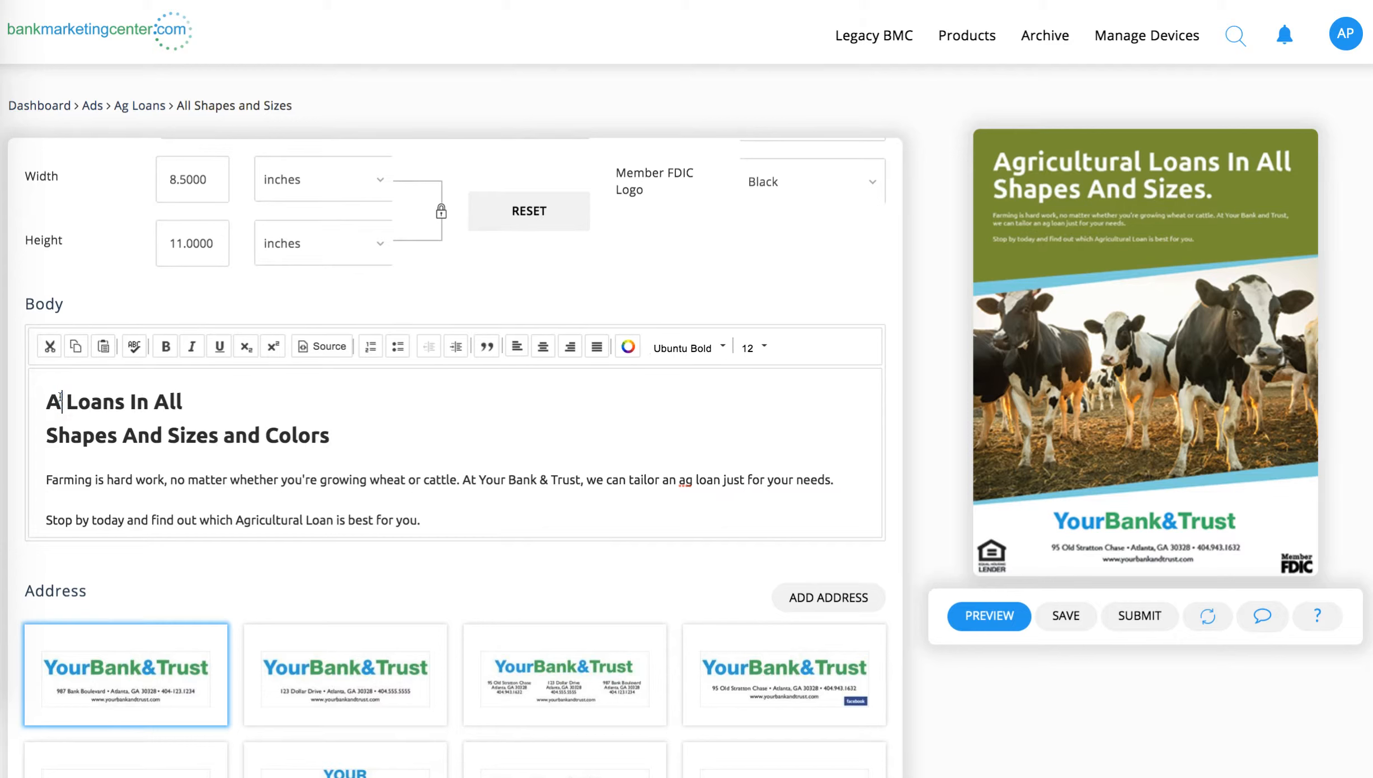
pyautogui.write('g')
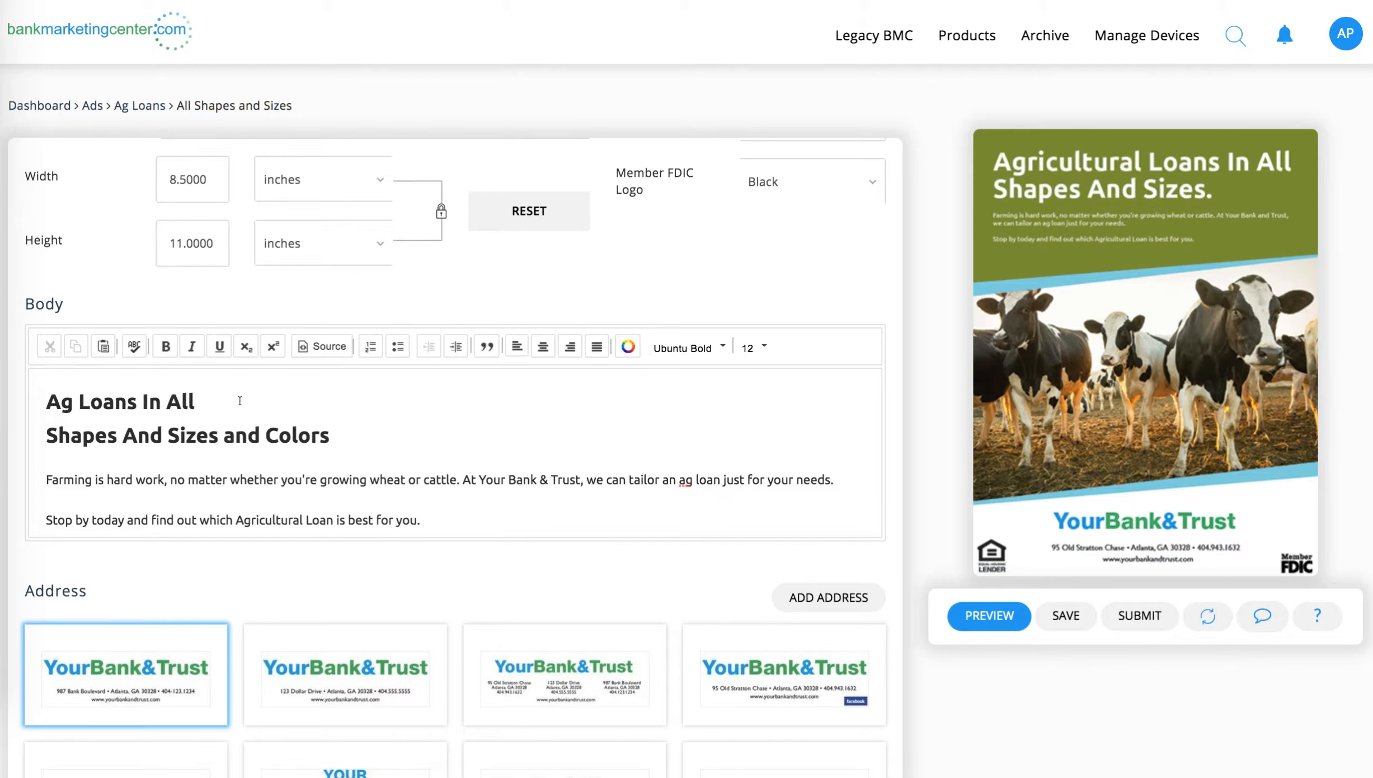
# Select the YourBank&Trust address block that includes the Facebook badge
pyautogui.scroll(-1, 363, 505)
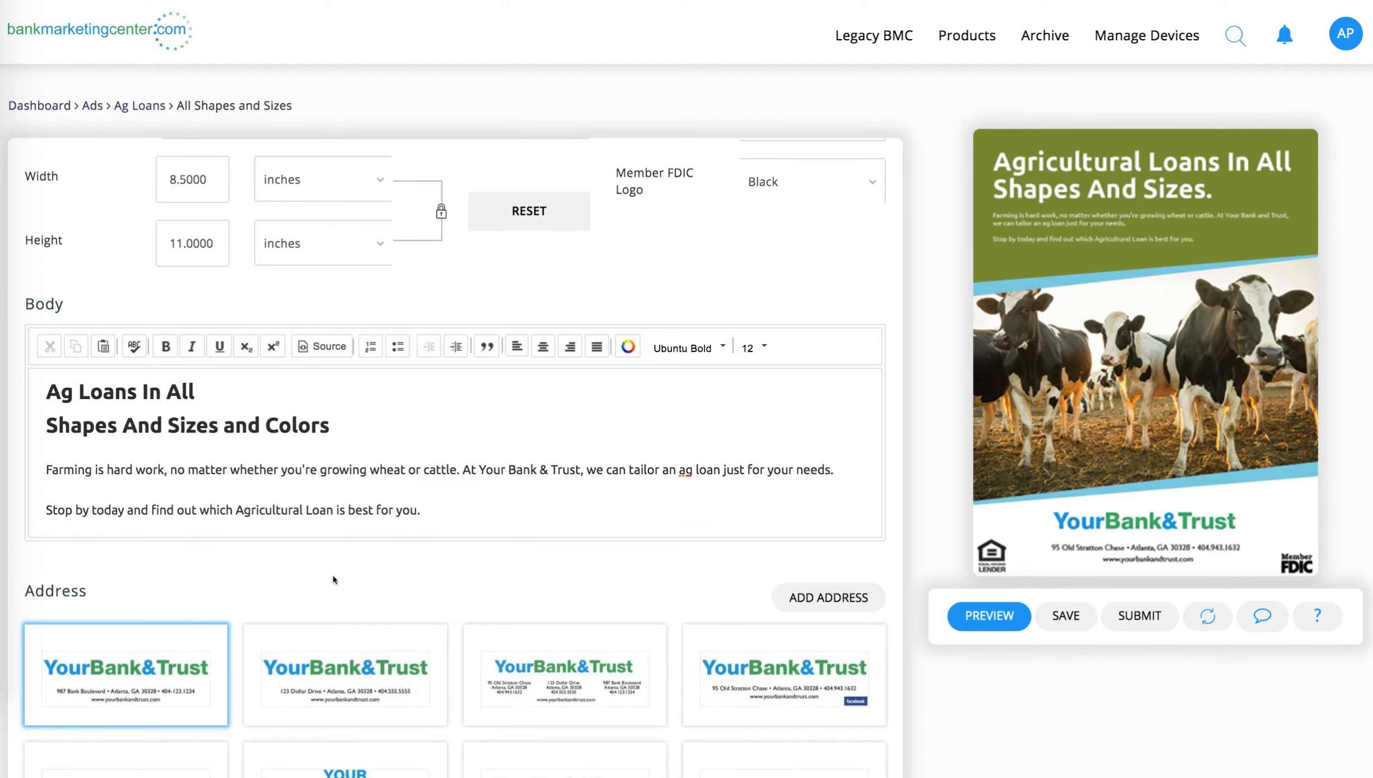
pyautogui.scroll(-1, 332, 576)
pyautogui.scroll(-4, 333, 579)
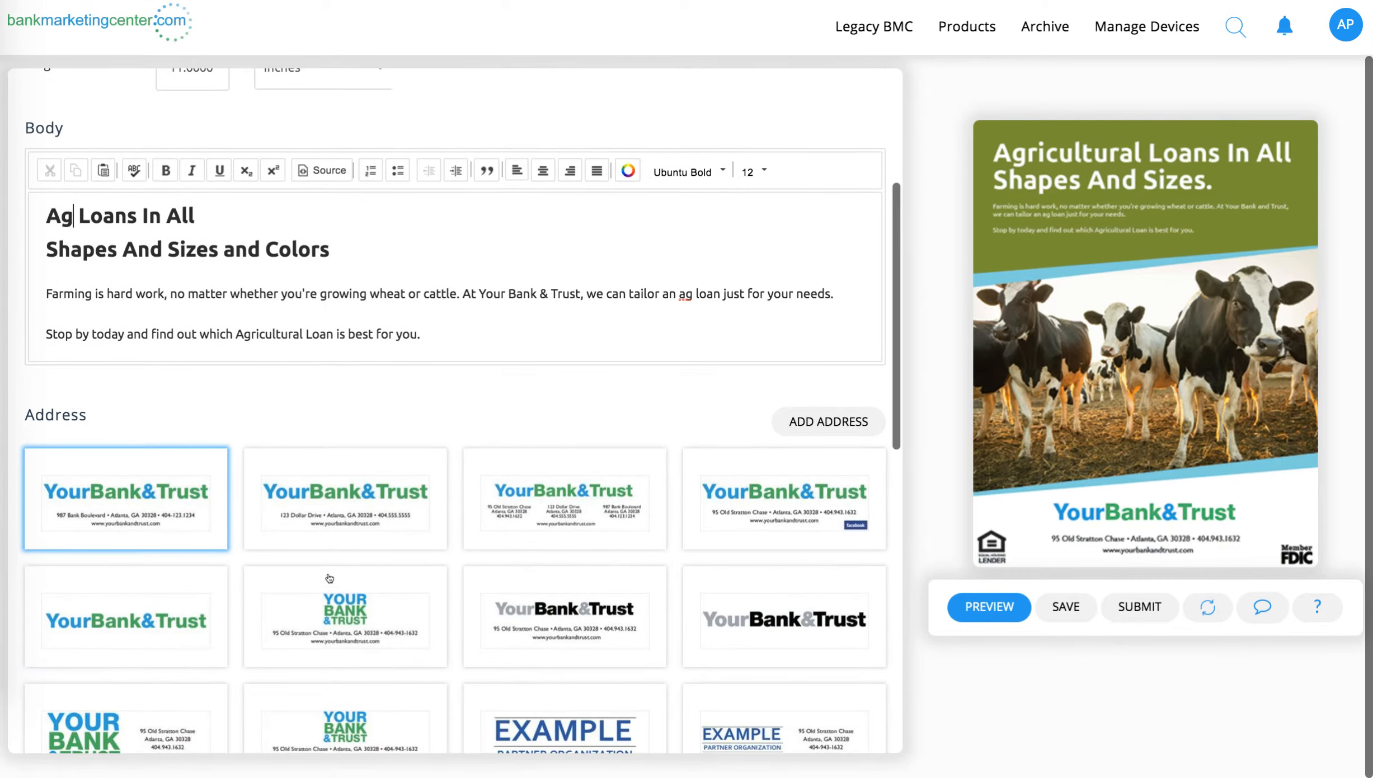
pyautogui.scroll(-3, 330, 578)
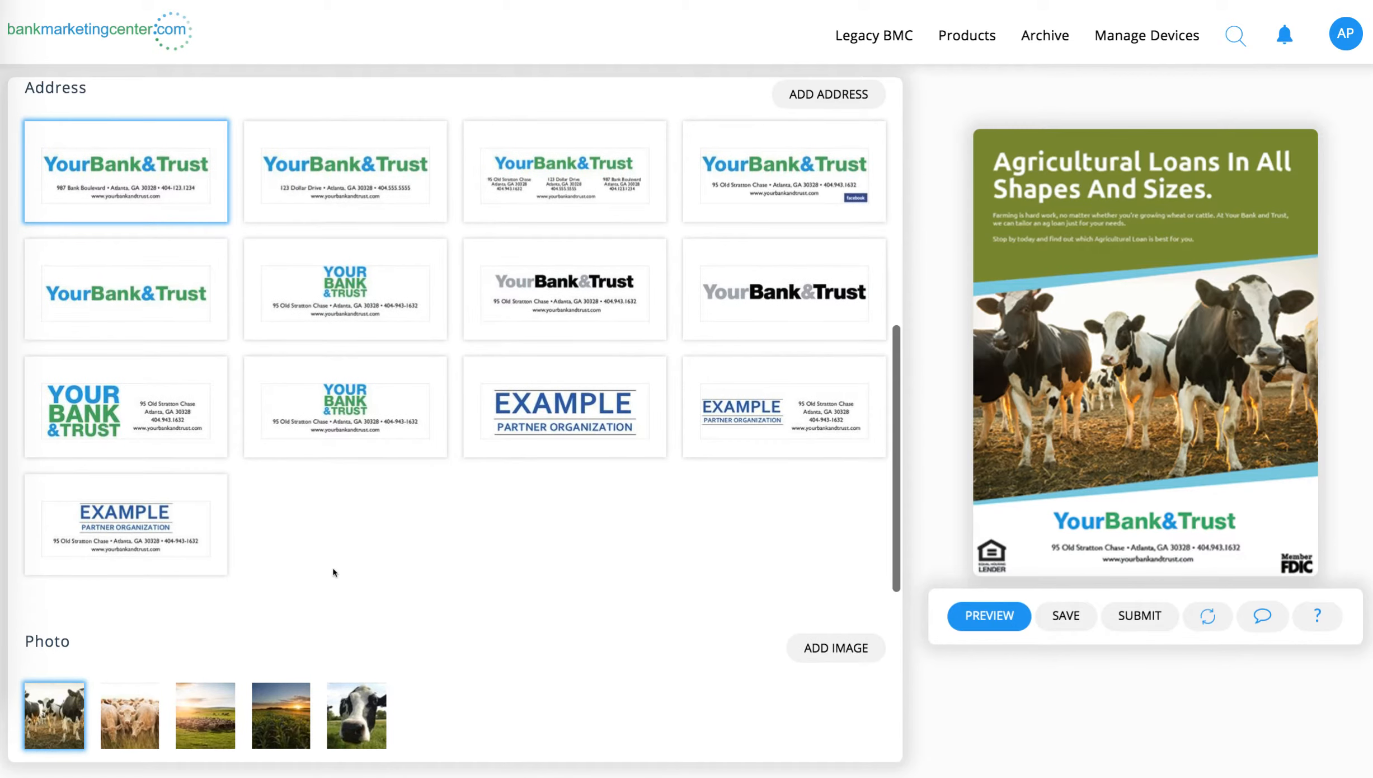
pyautogui.moveTo(335, 168)
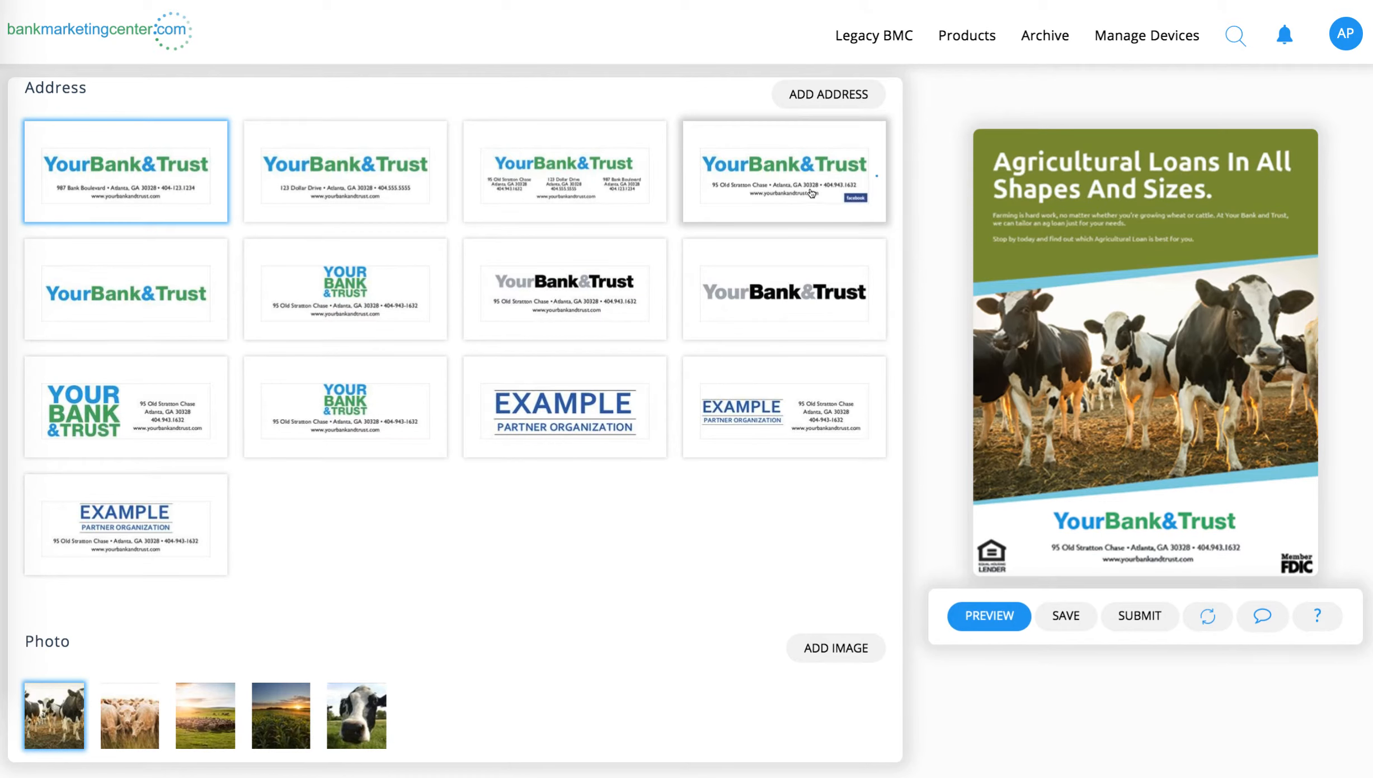
pyautogui.click(787, 185)
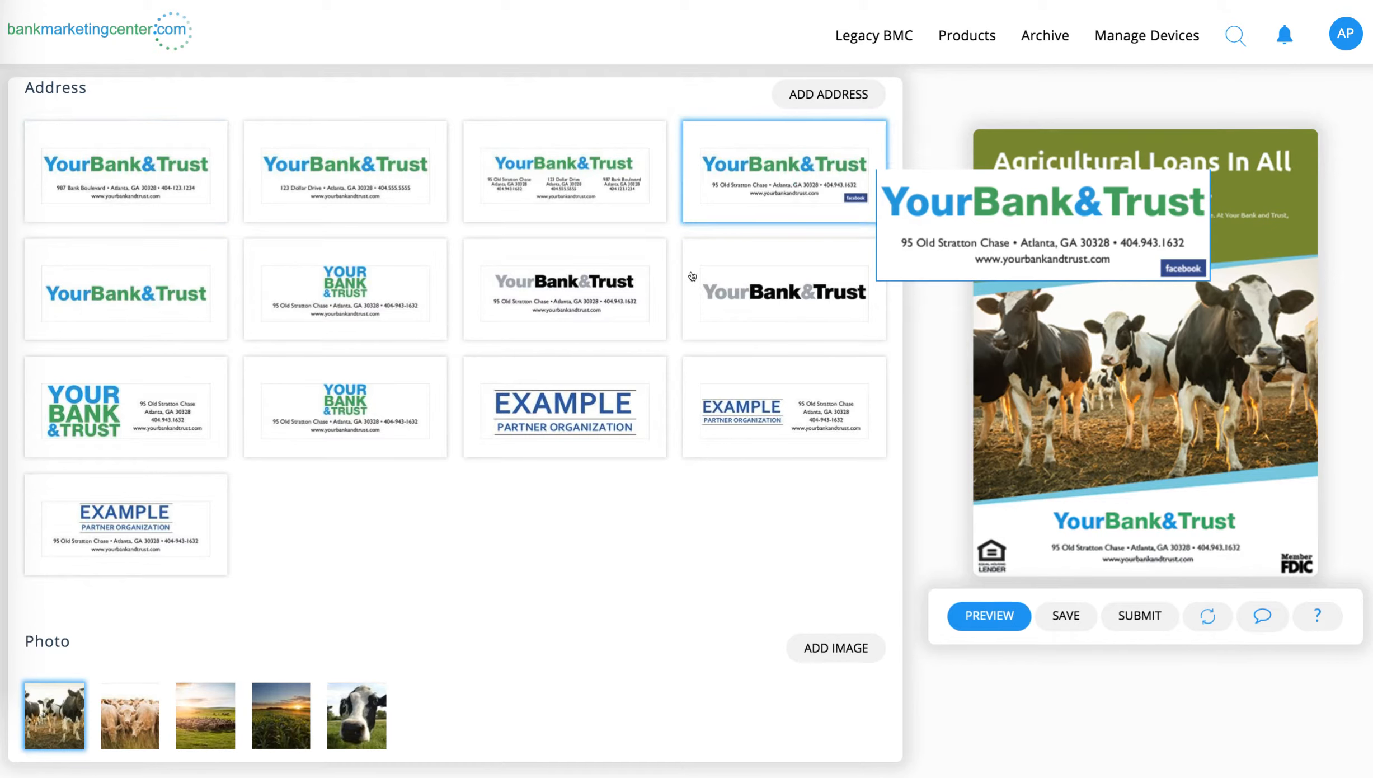
# Start adding a new photo from the stock images and search them for "farm"
pyautogui.scroll(-8, 523, 608)
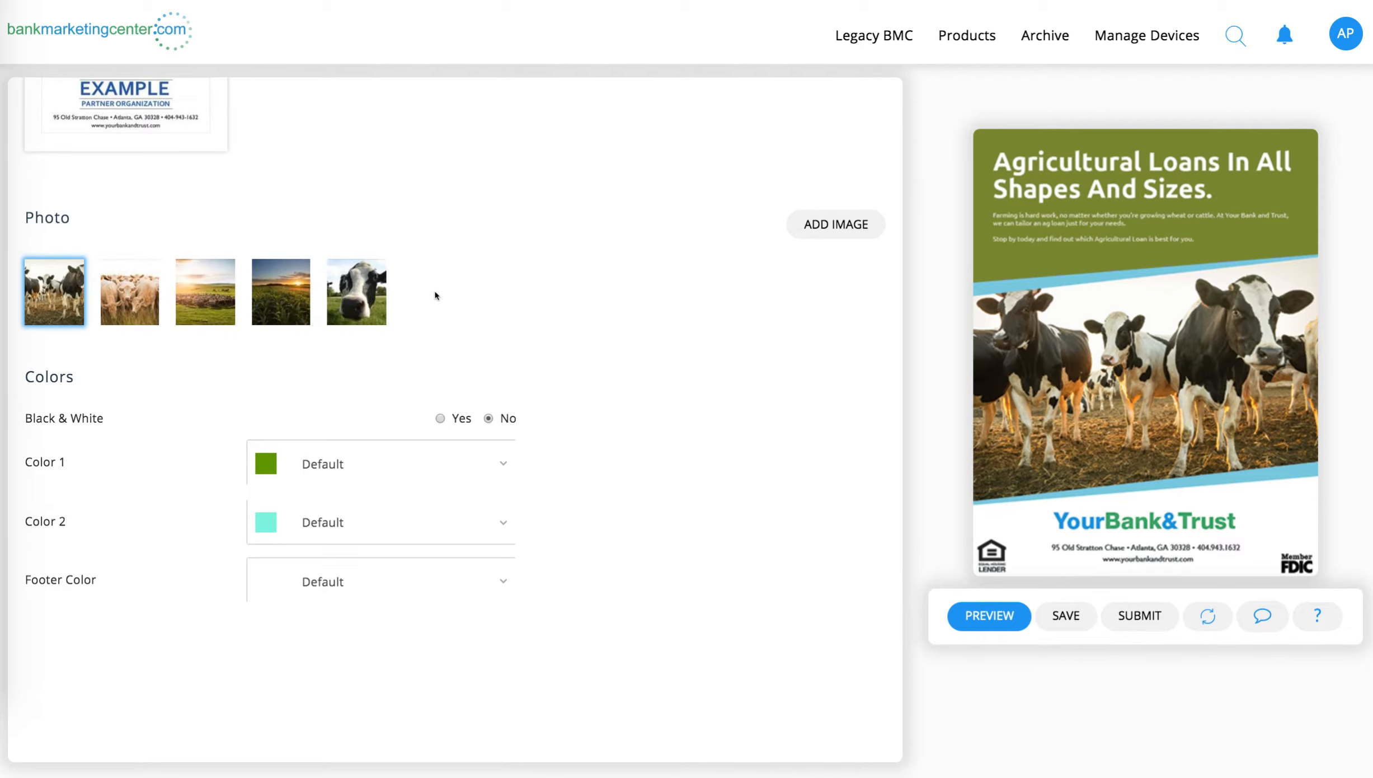
pyautogui.click(828, 225)
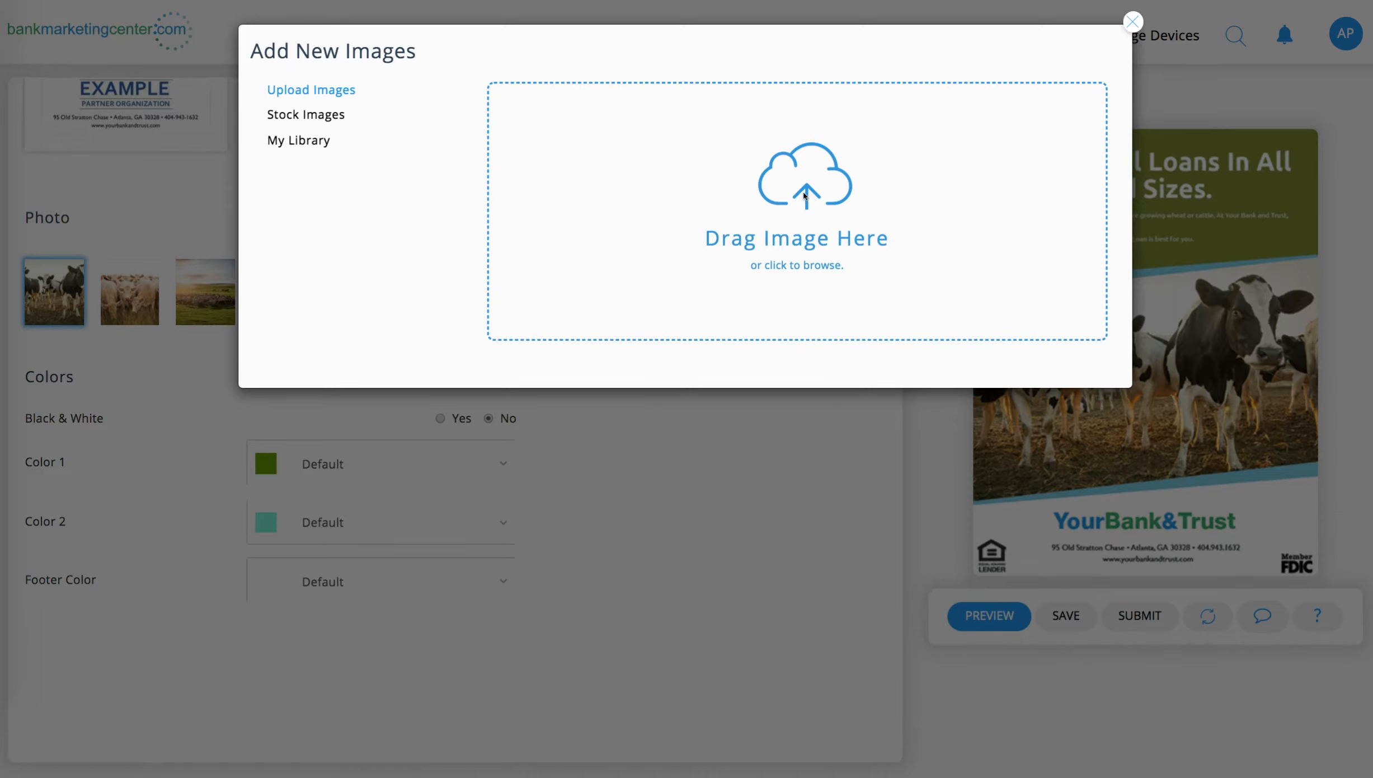
pyautogui.click(317, 115)
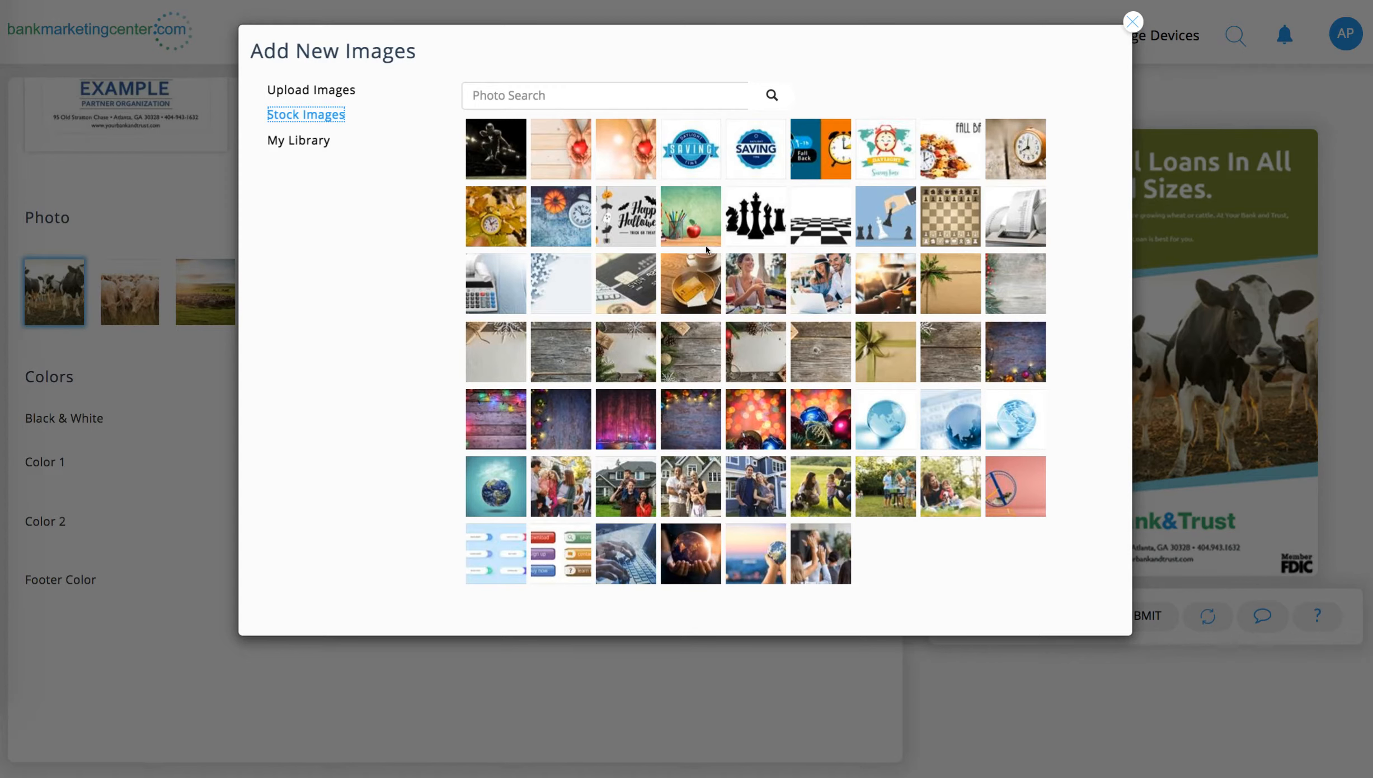
pyautogui.click(591, 92)
pyautogui.write('farm')
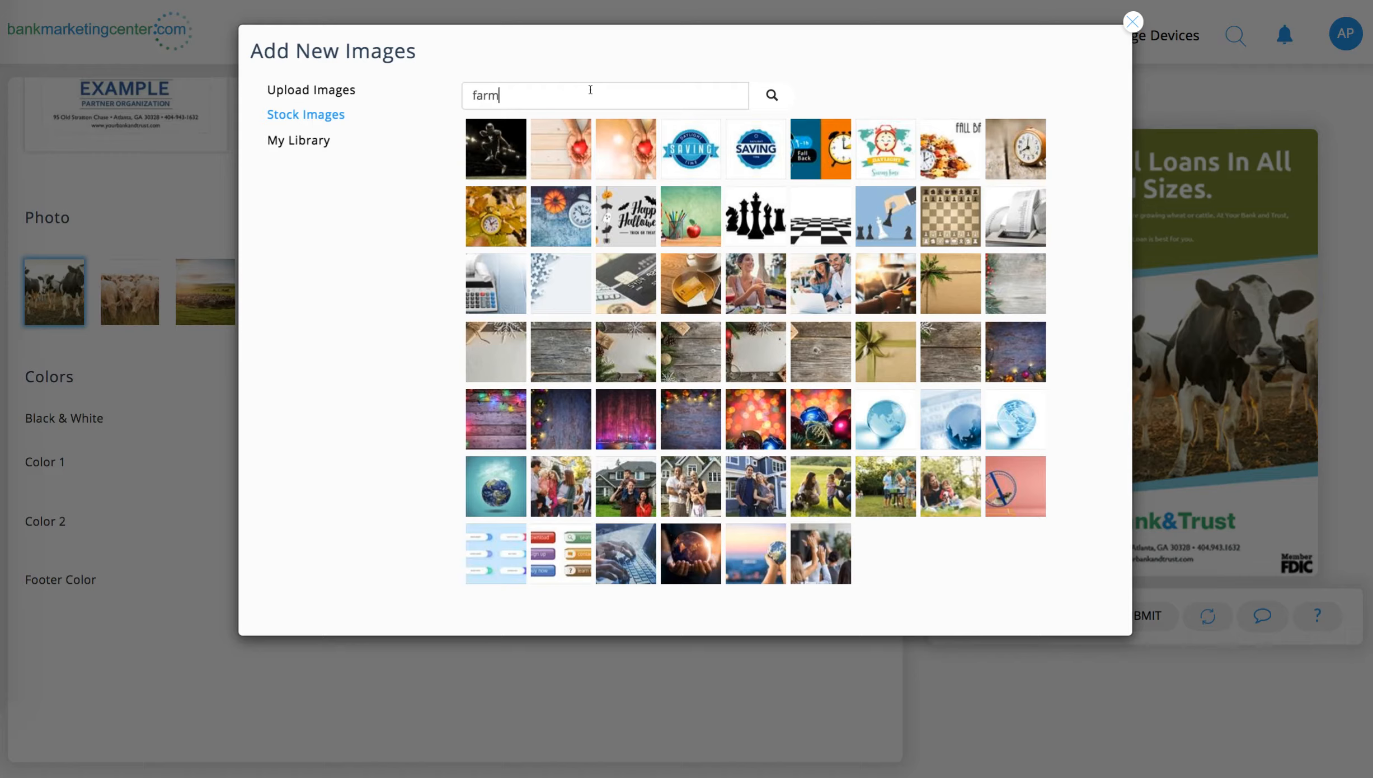
pyautogui.press('Return')
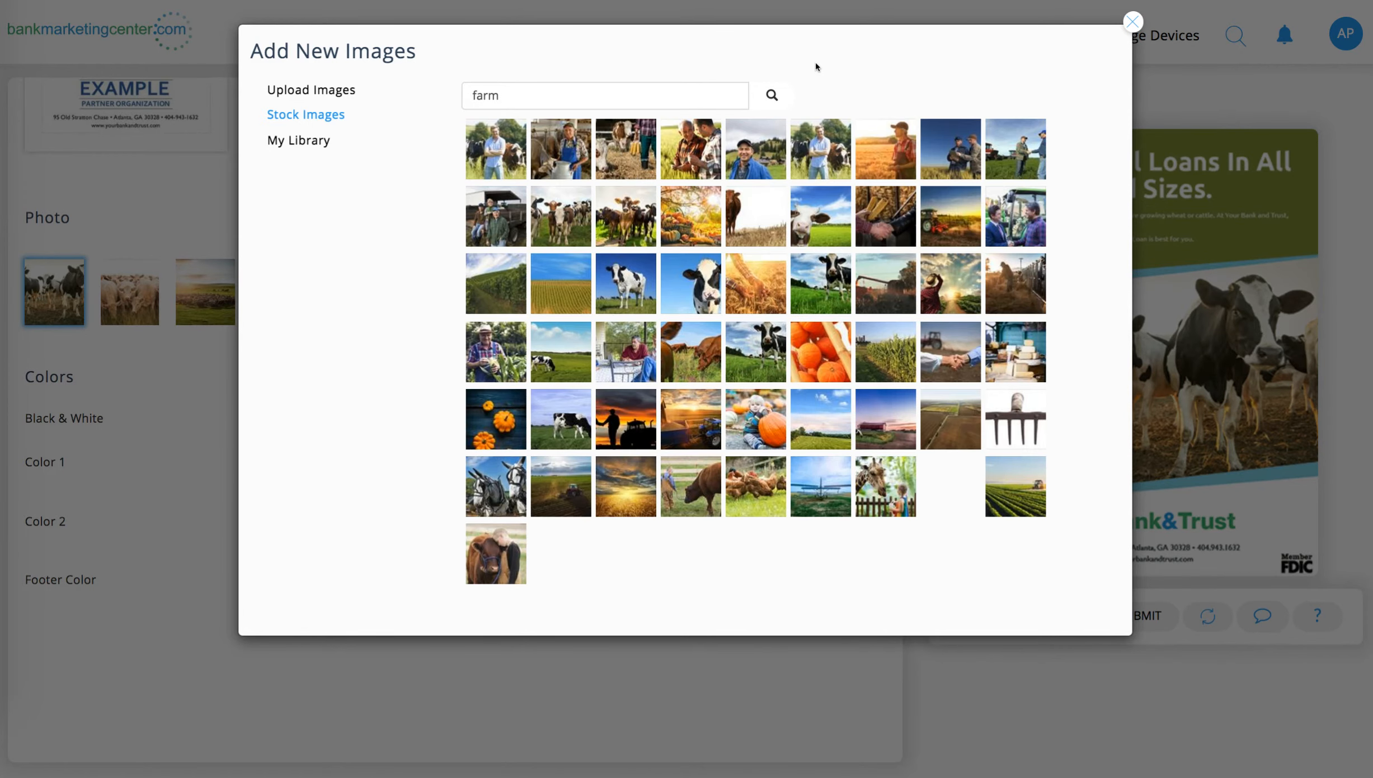
# Browse the farm stock photos and choose the one of a man in a blue checked shirt standing before cows
pyautogui.scroll(-3, 754, 343)
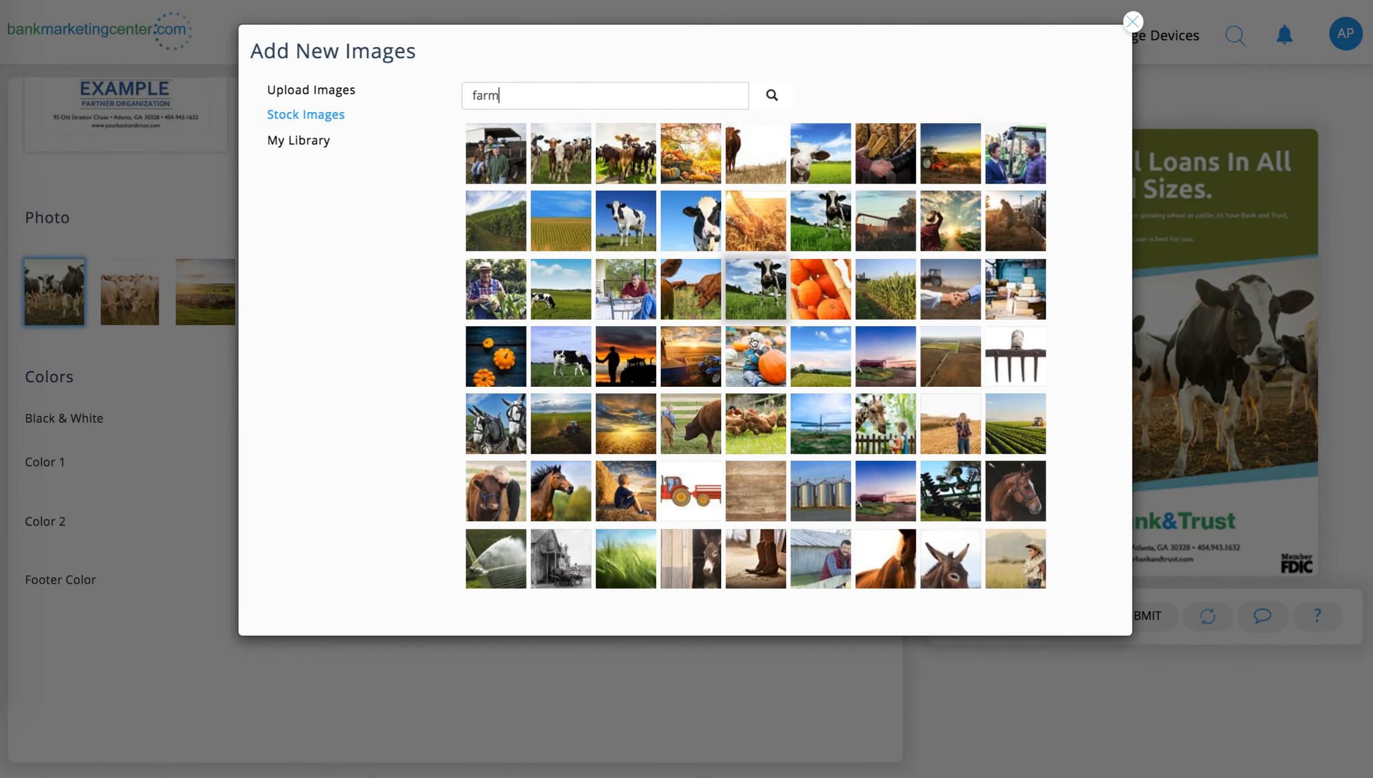
pyautogui.moveTo(751, 368)
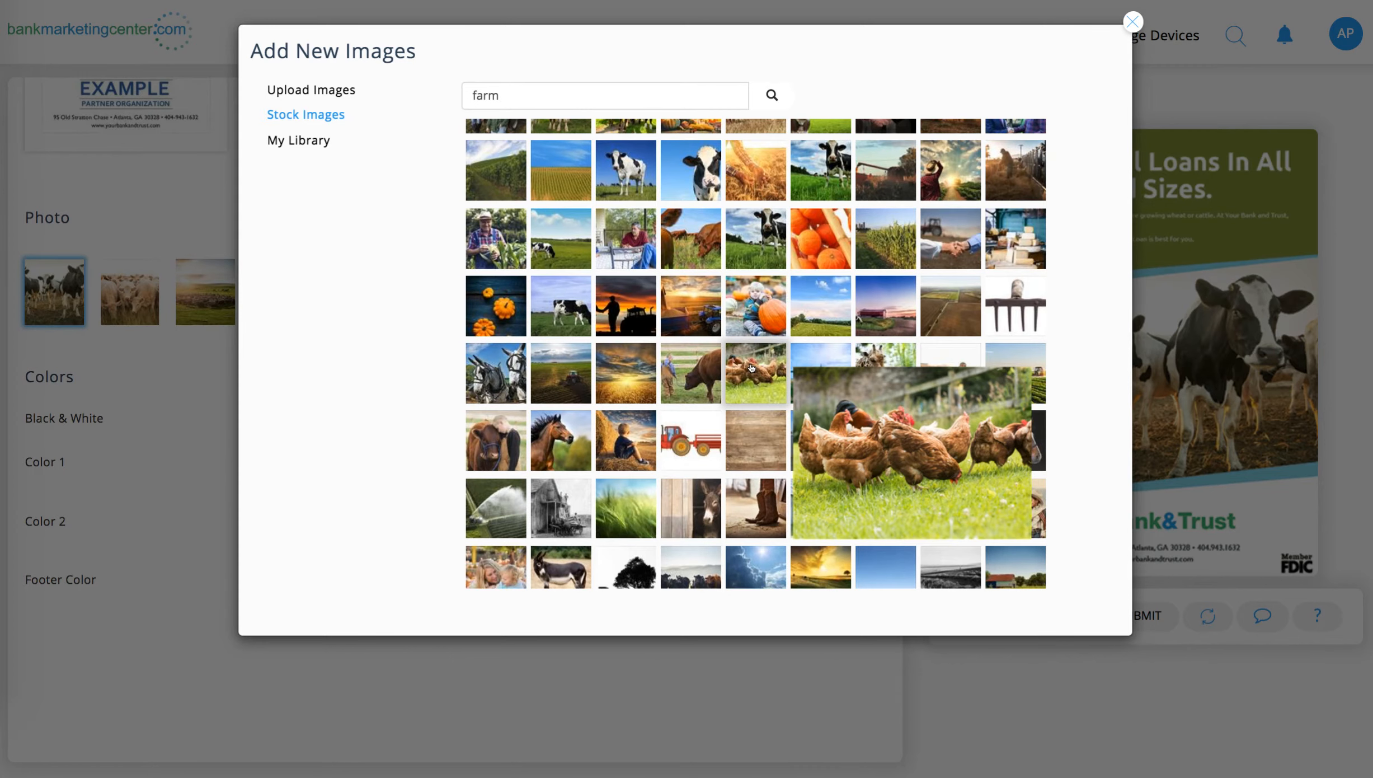
pyautogui.scroll(2, 677, 361)
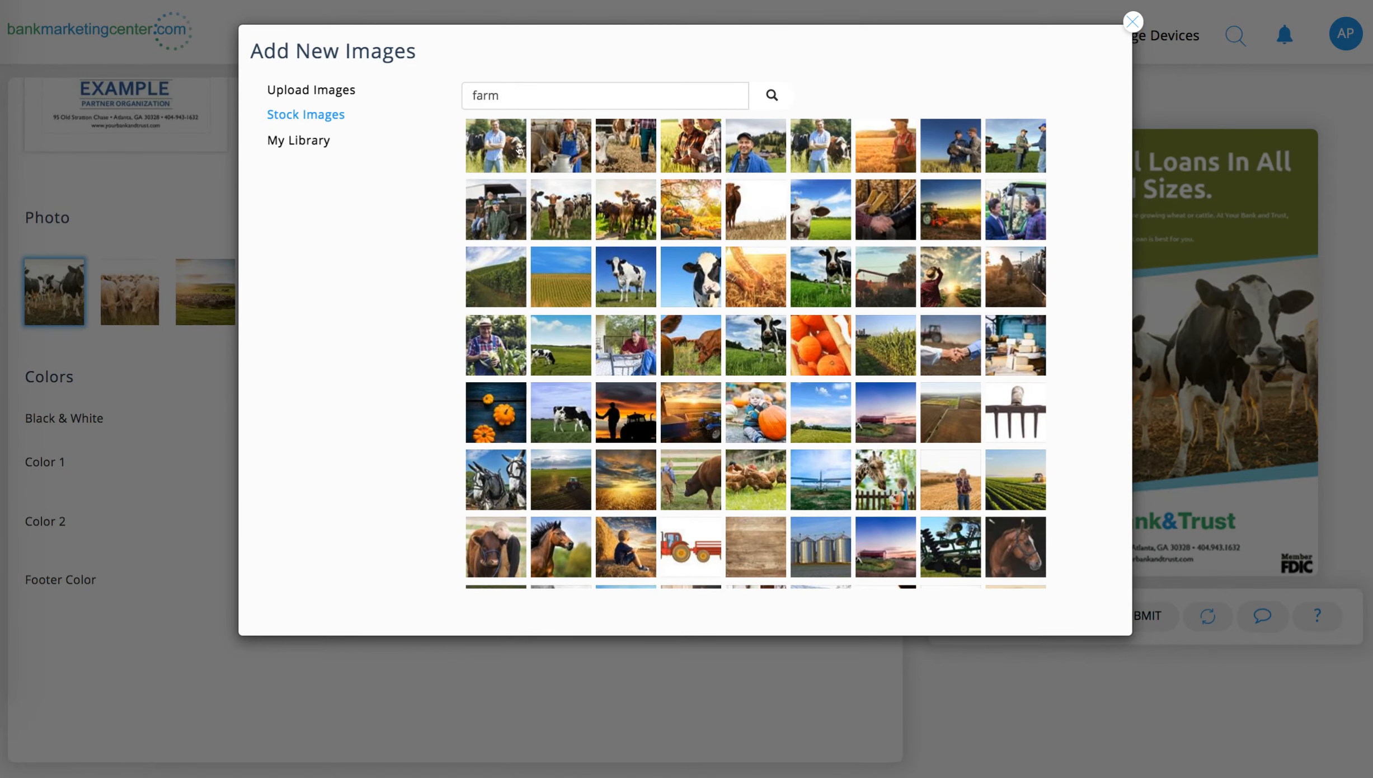
pyautogui.scroll(1, 489, 142)
pyautogui.moveTo(489, 142)
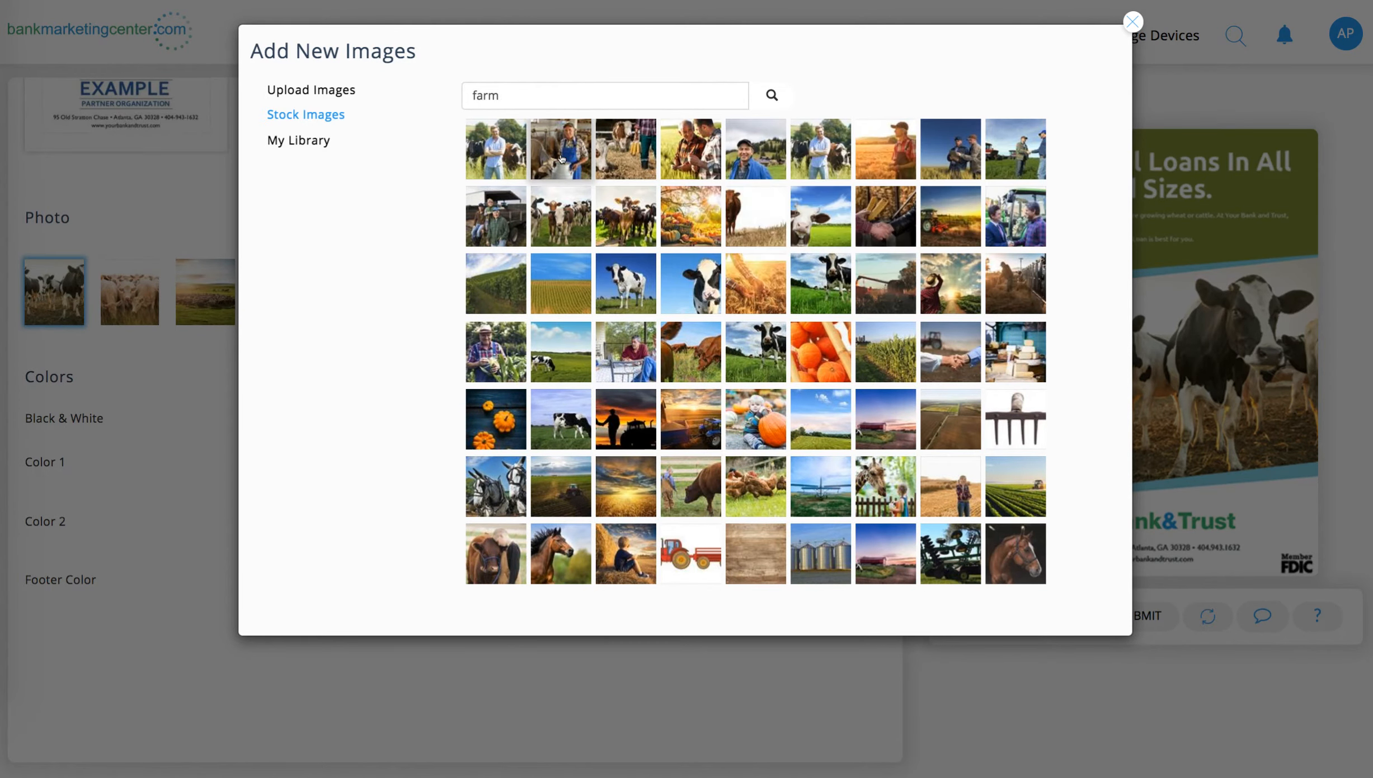
pyautogui.moveTo(562, 159)
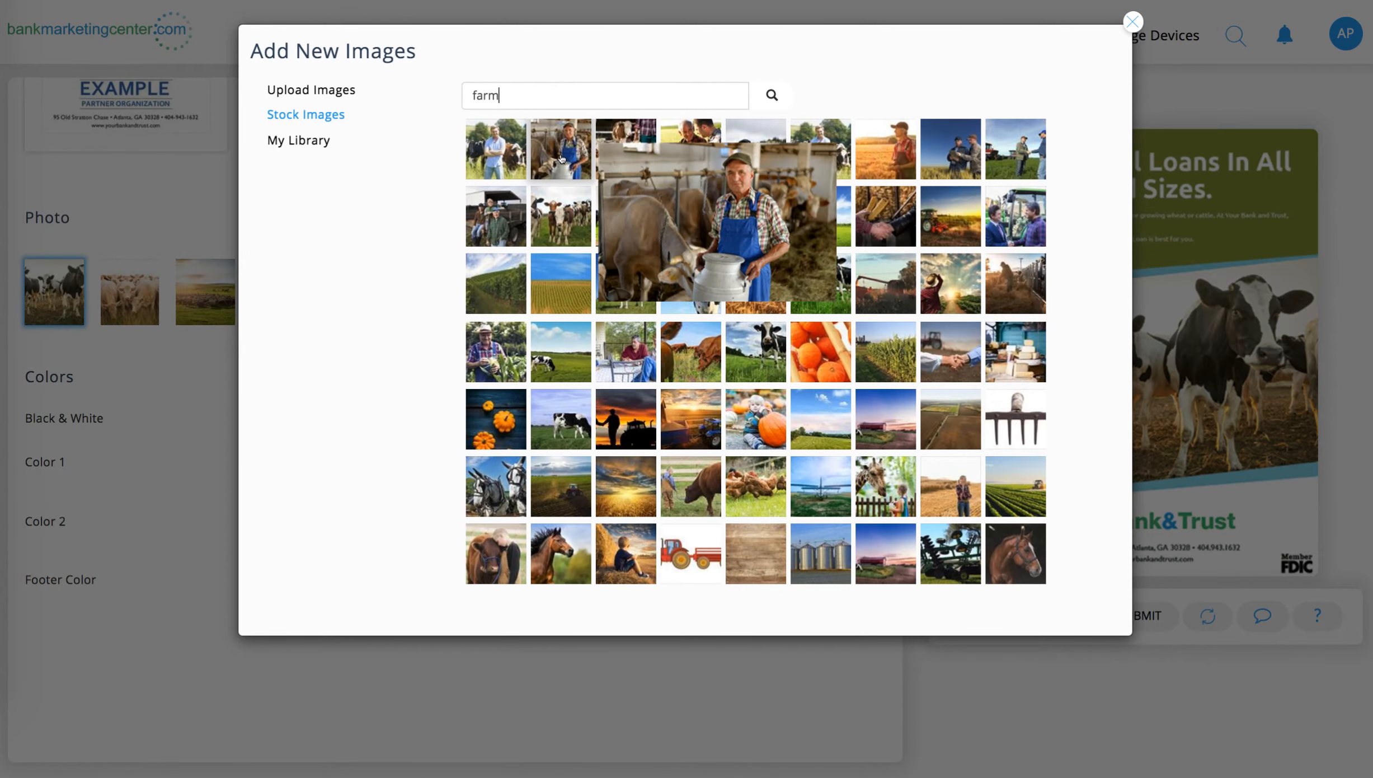
pyautogui.click(488, 148)
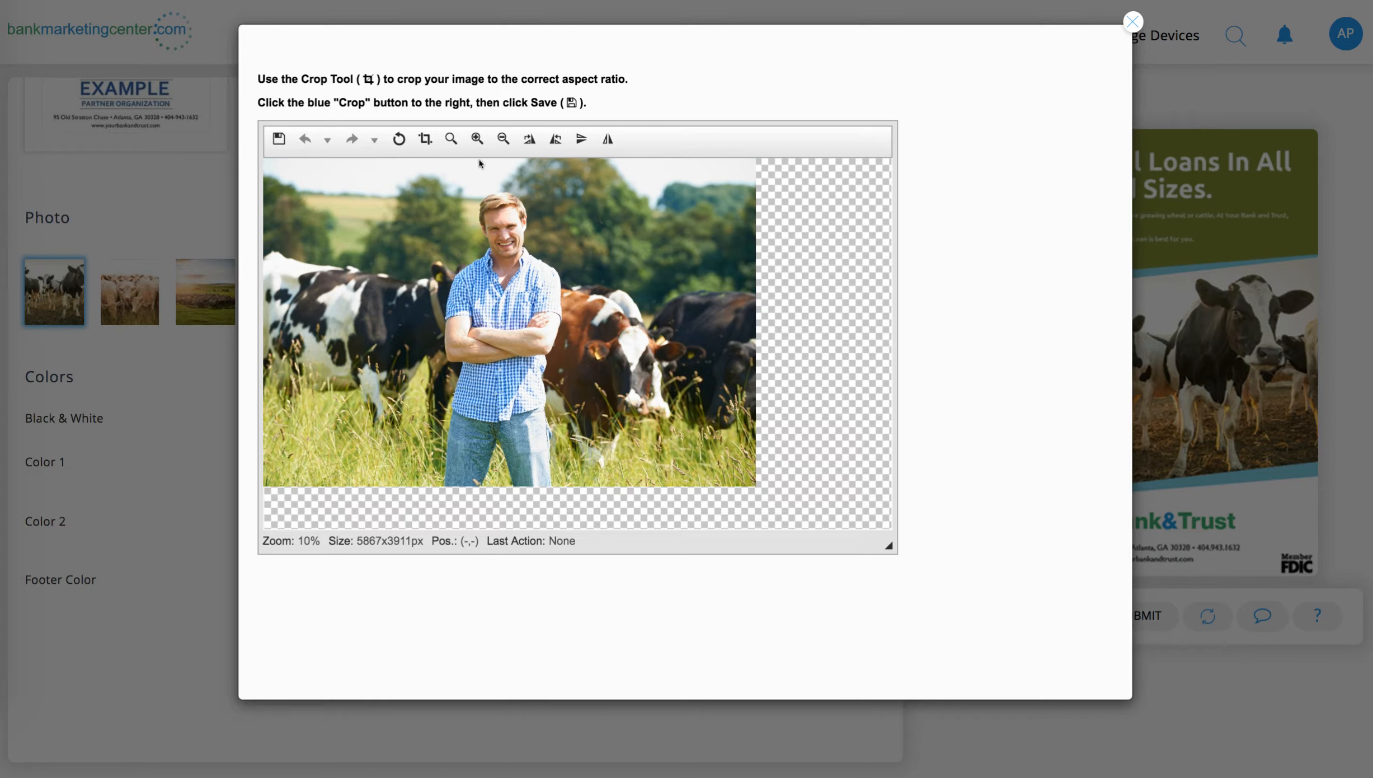
# Crop the photo to about 5160 × 3720 px at position X 406, Y 202, around the man and cows, and save it
pyautogui.click(425, 143)
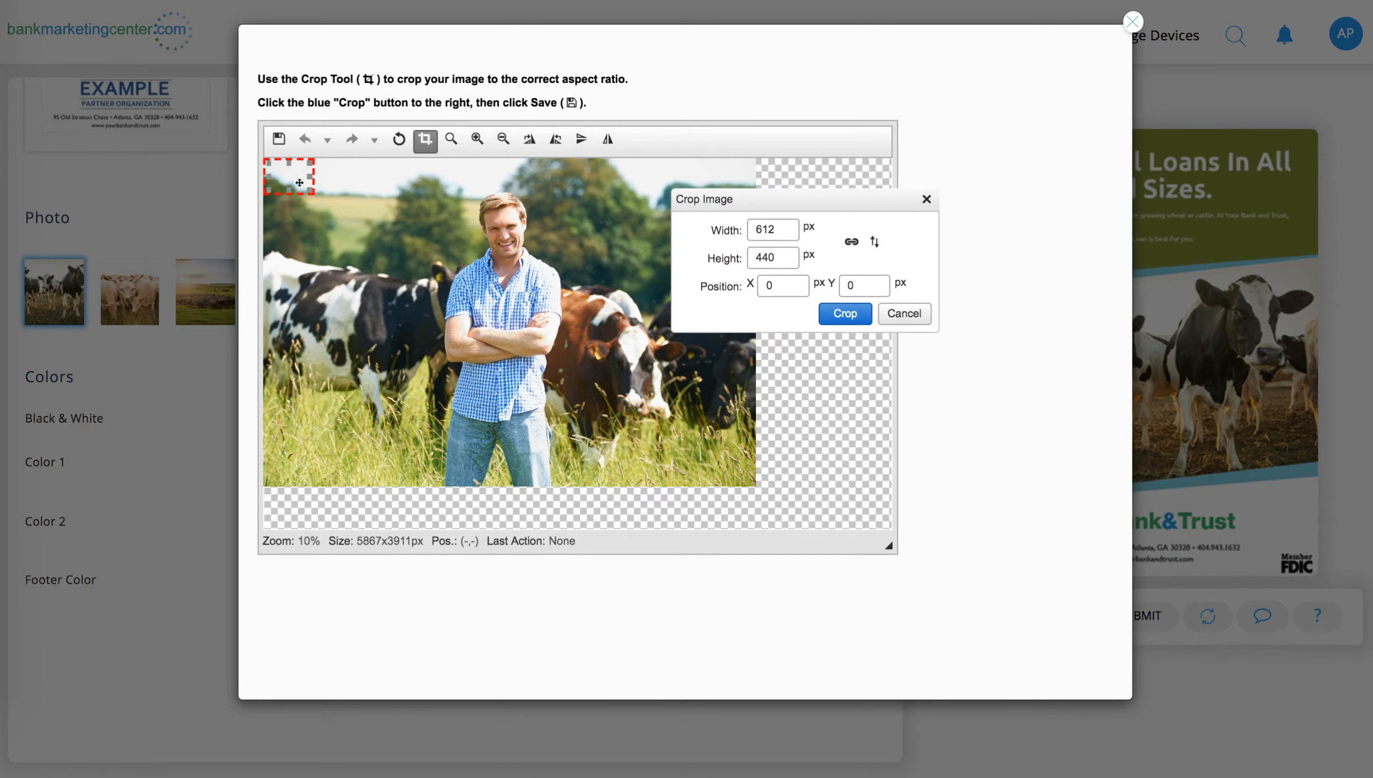
pyautogui.moveTo(307, 187); pyautogui.dragTo(587, 201)
pyautogui.moveTo(582, 260); pyautogui.dragTo(765, 490)
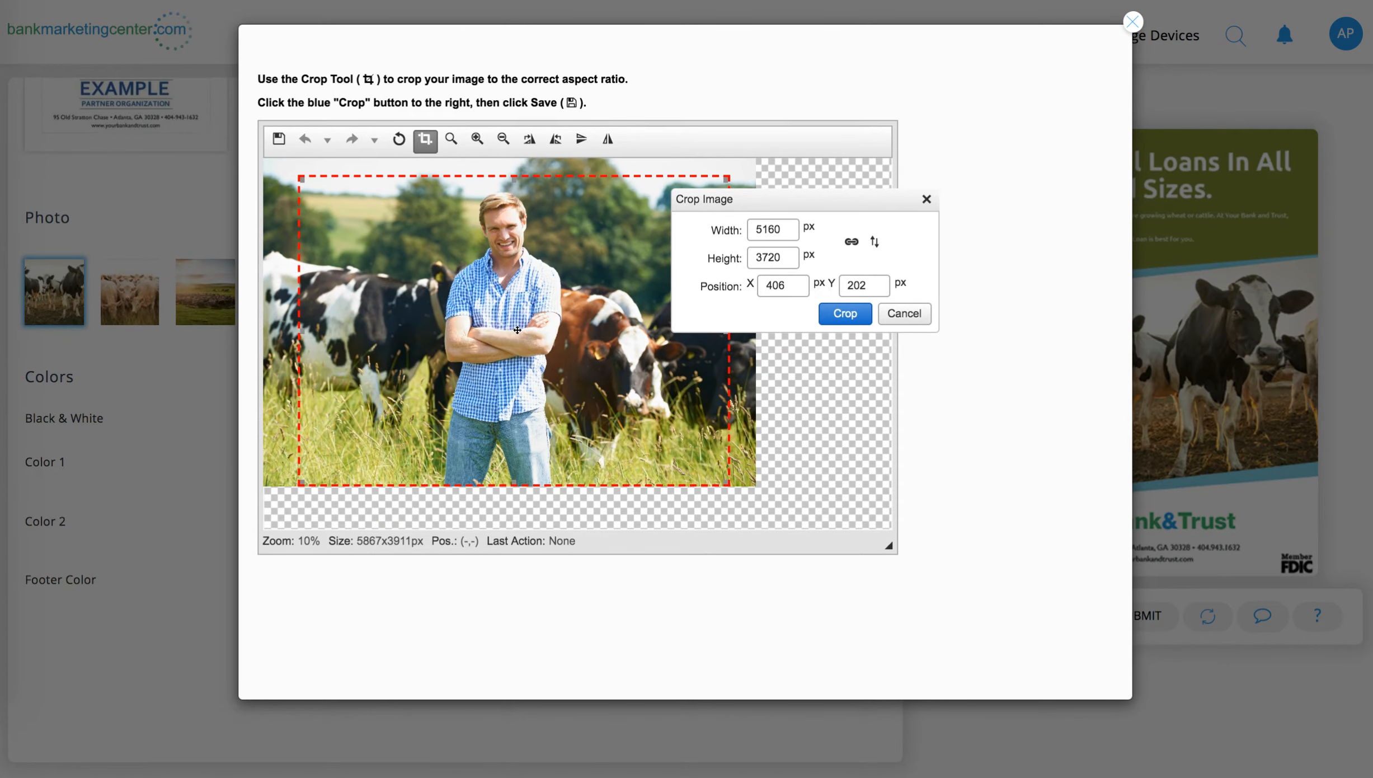
pyautogui.click(838, 314)
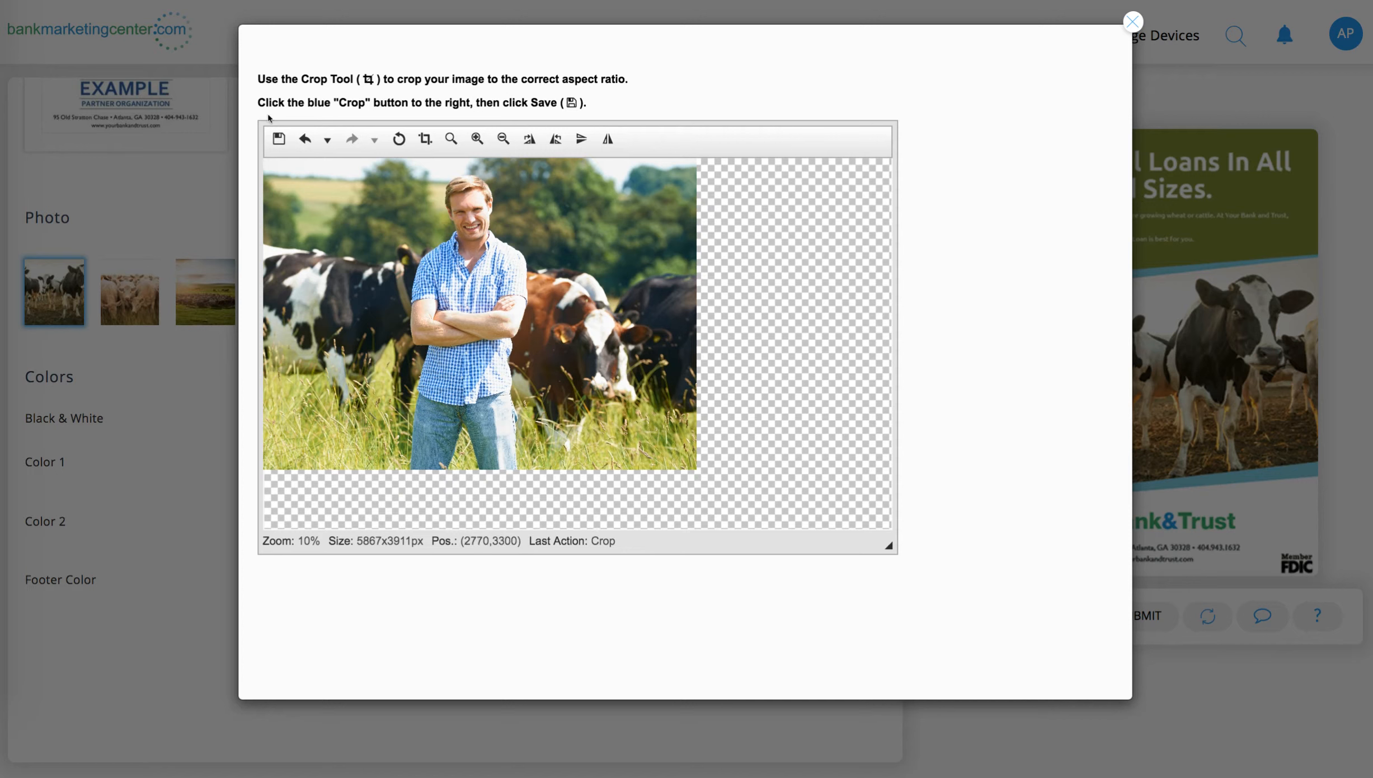
pyautogui.click(277, 136)
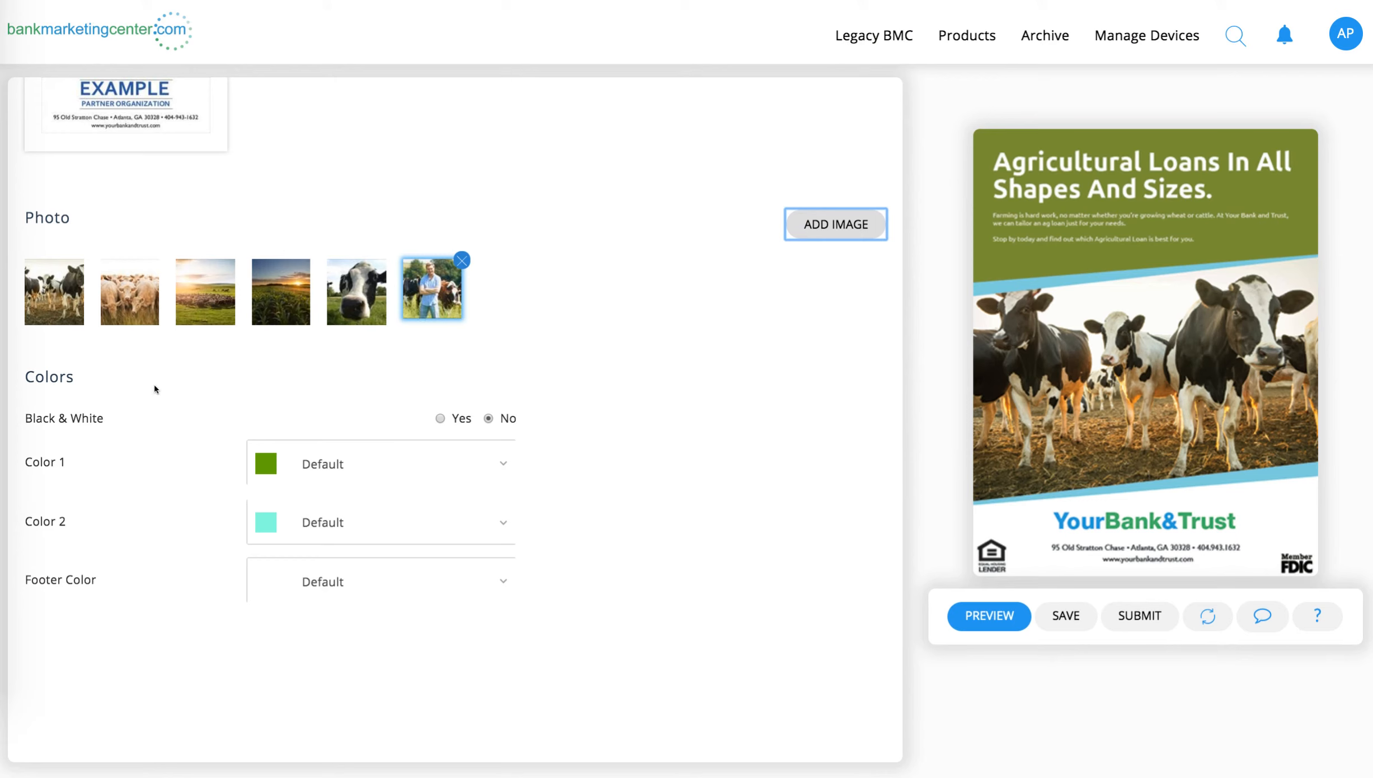
# Review the Colors section's settings: Black & White, Color 1, Color 2 and Footer Color
pyautogui.click(89, 389)
pyautogui.moveTo(22, 373); pyautogui.dragTo(112, 377)
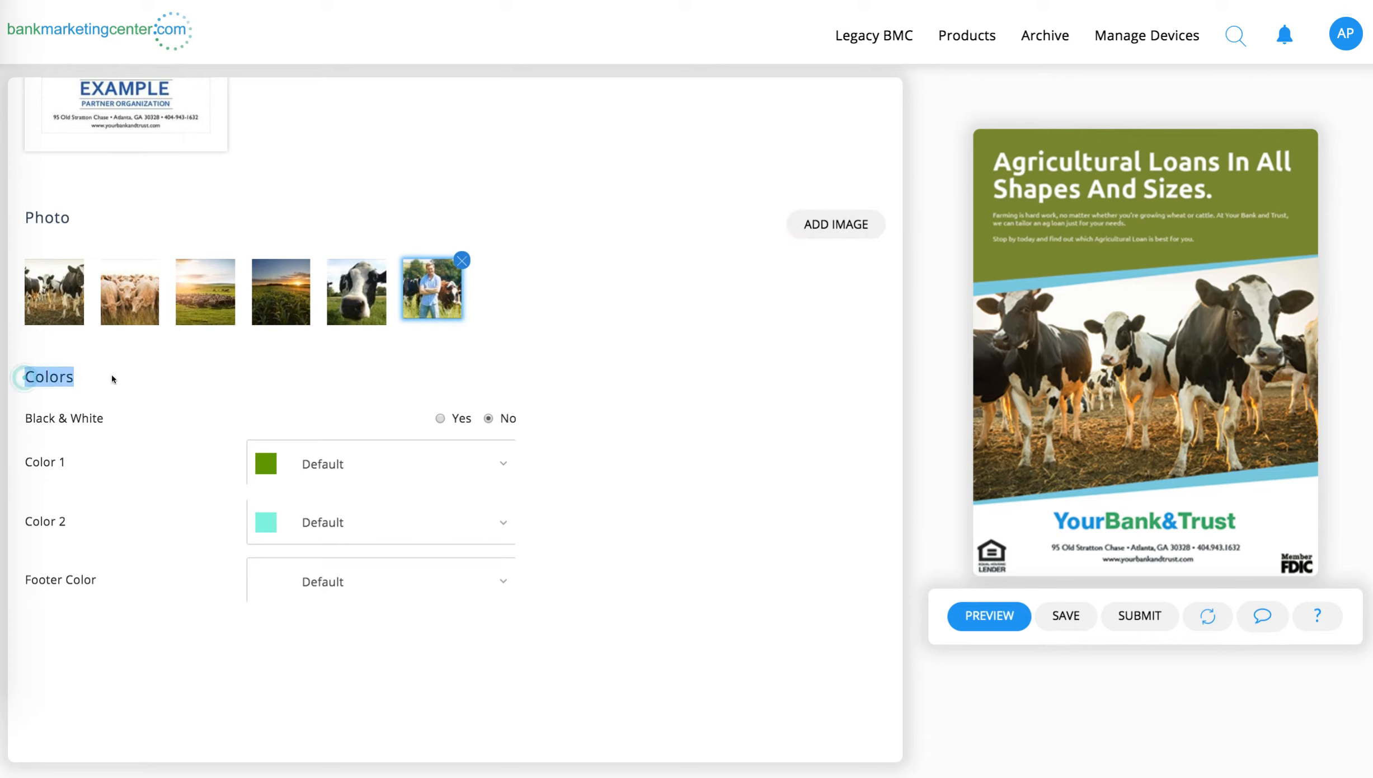
pyautogui.moveTo(22, 418); pyautogui.dragTo(151, 418)
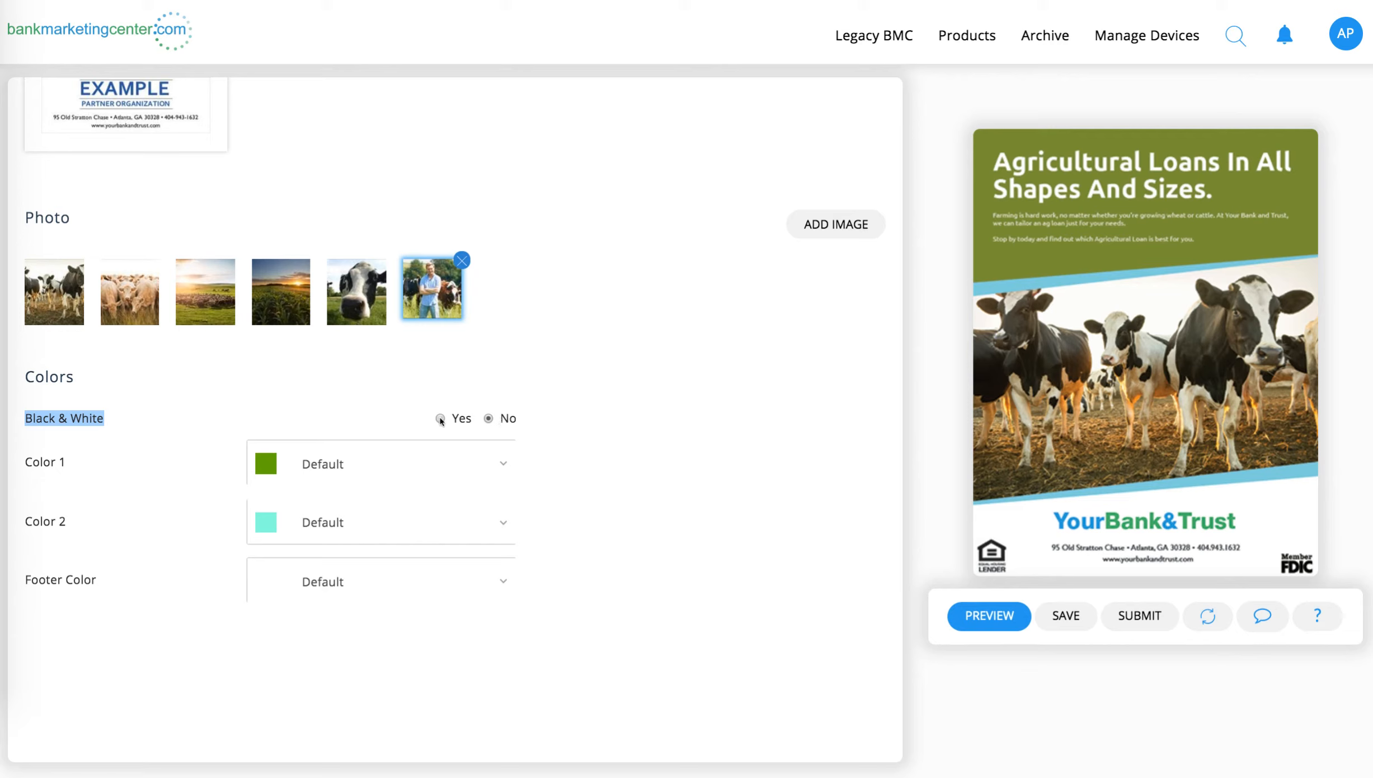
pyautogui.click(554, 418)
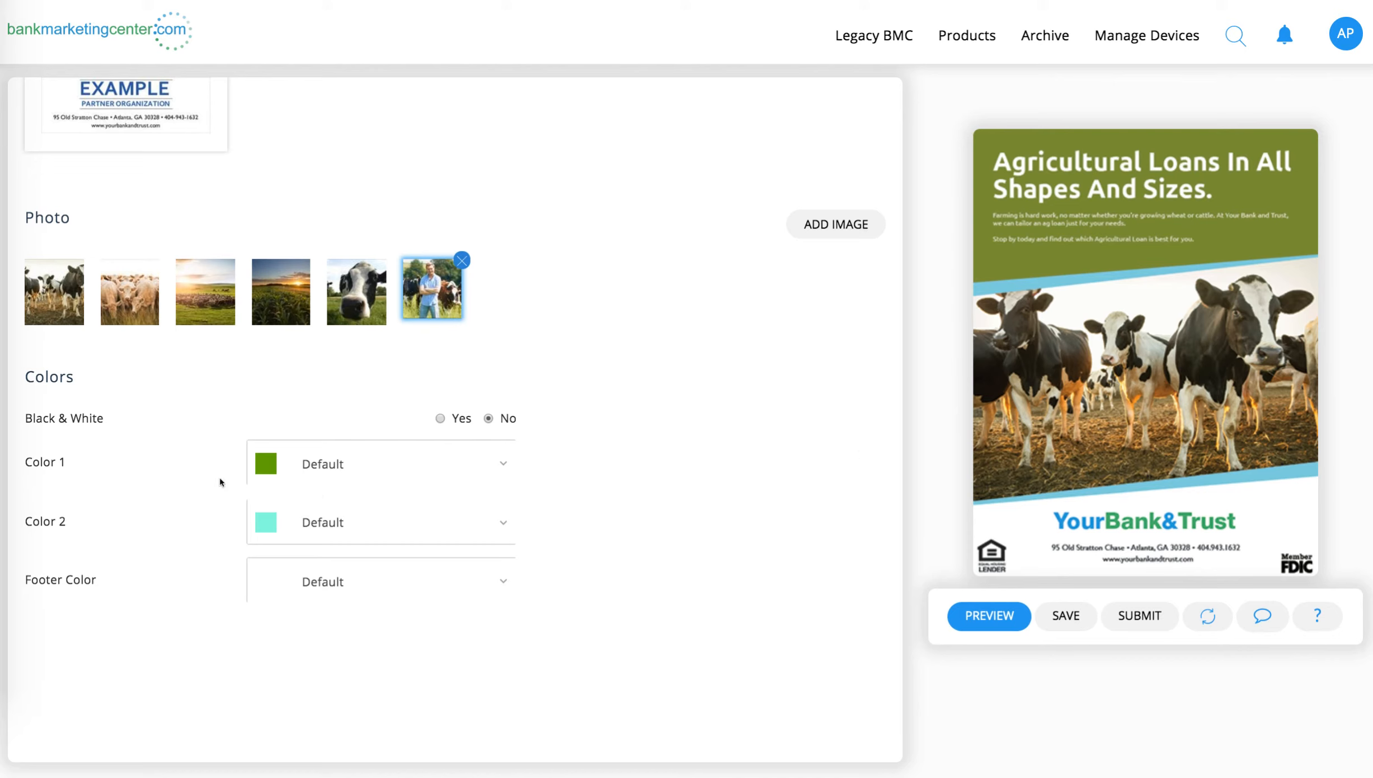
pyautogui.moveTo(20, 468); pyautogui.dragTo(104, 466)
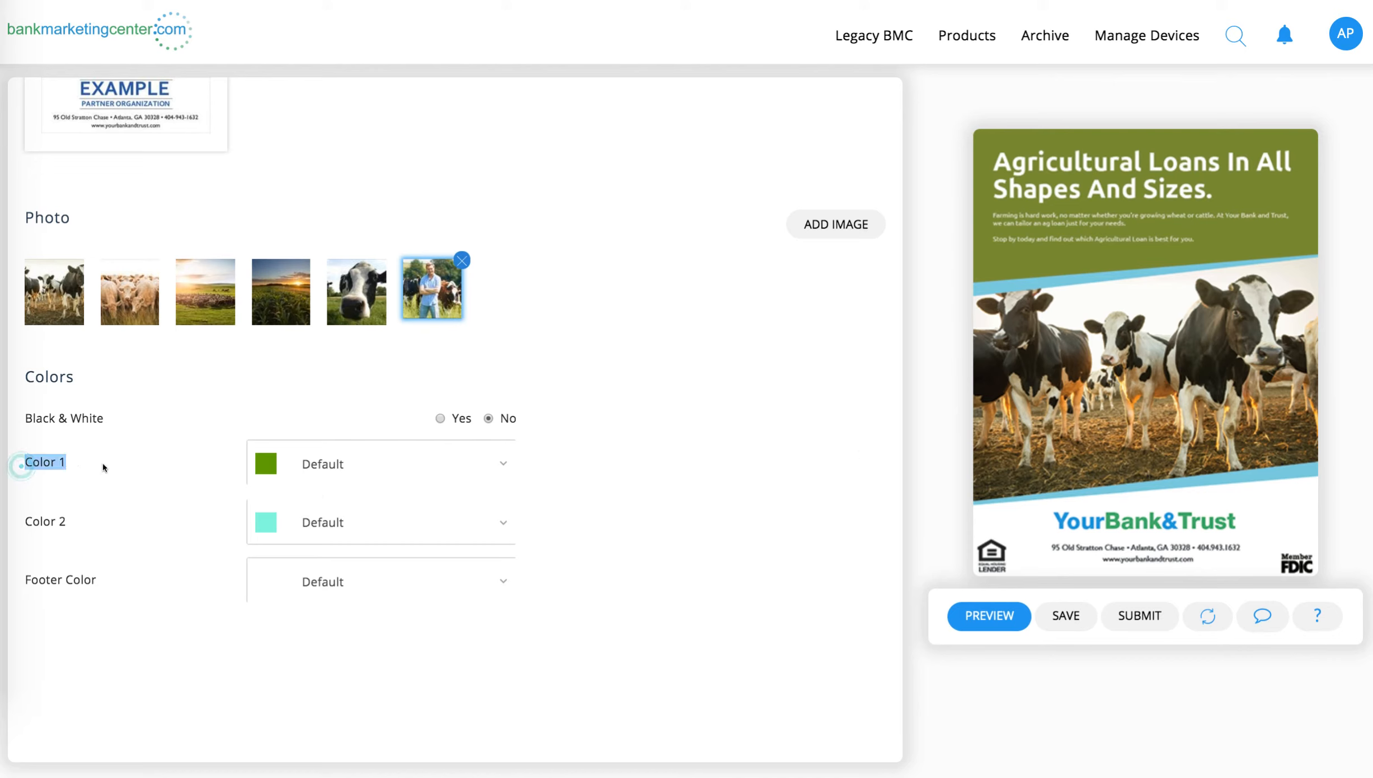
pyautogui.moveTo(24, 521); pyautogui.dragTo(85, 529)
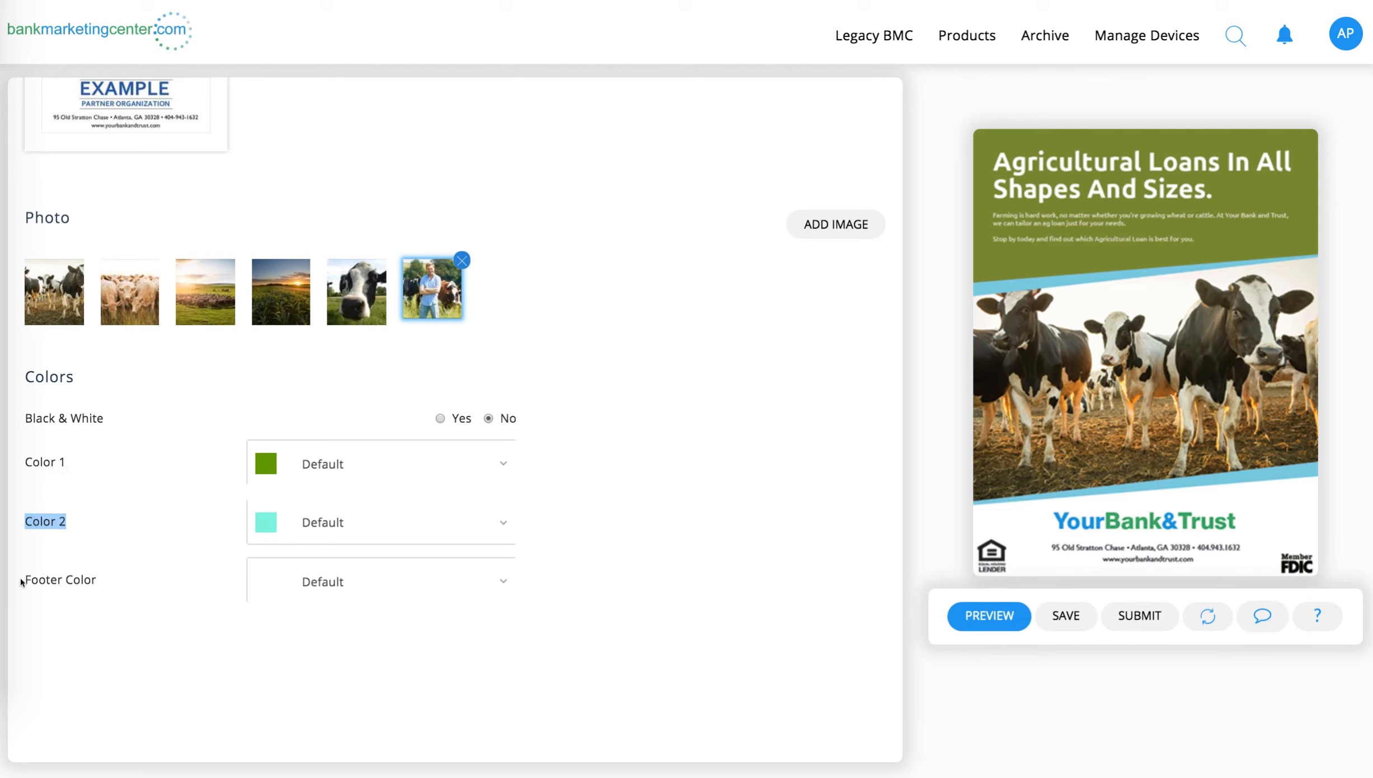
pyautogui.moveTo(22, 581); pyautogui.dragTo(120, 582)
pyautogui.click(177, 540)
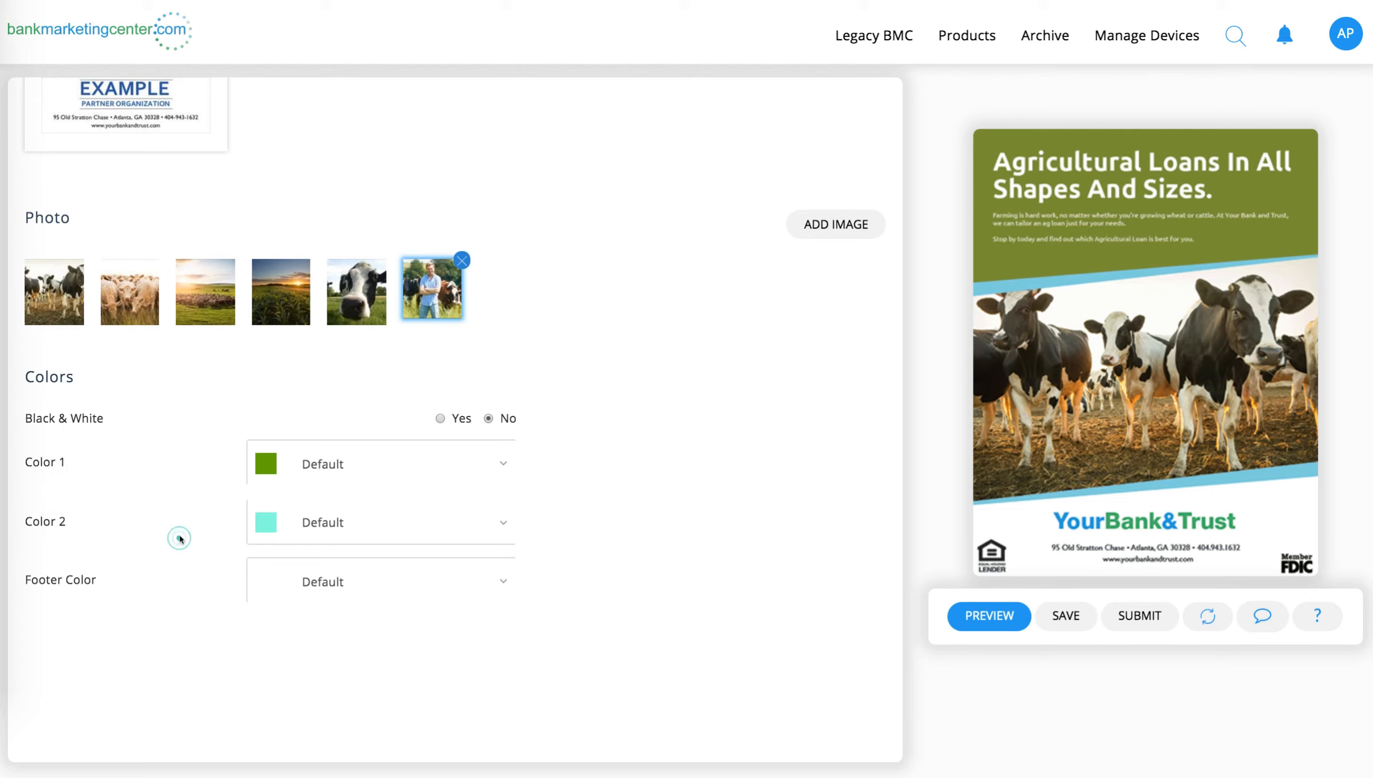